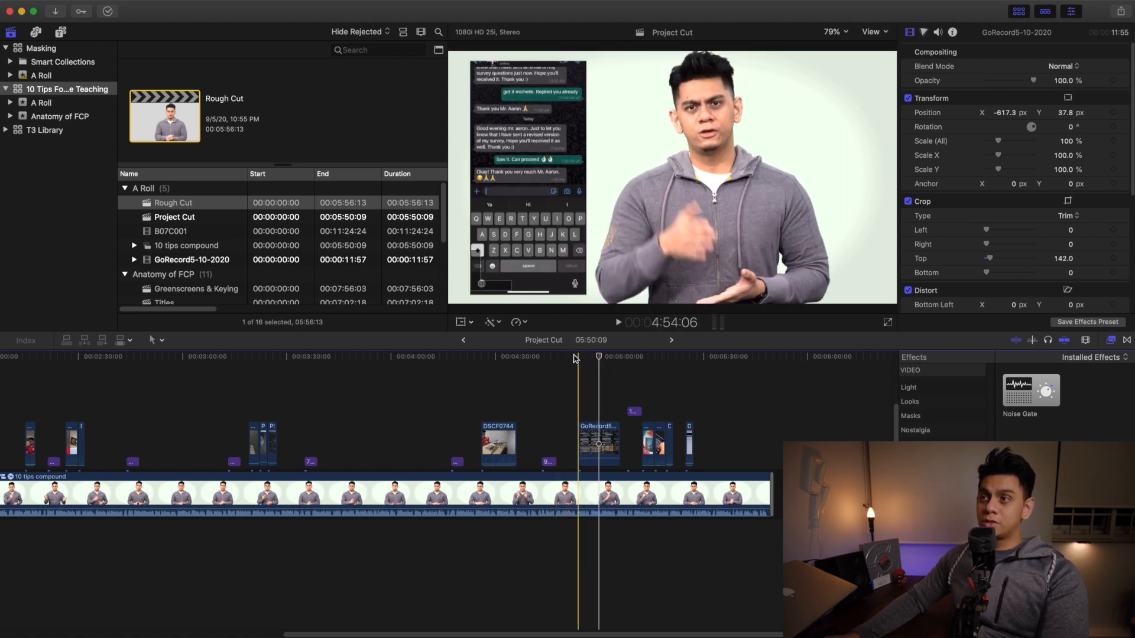
# - Place the playhead on the phone screen recording clip and list the Masks effects
pyautogui.click(599, 377)
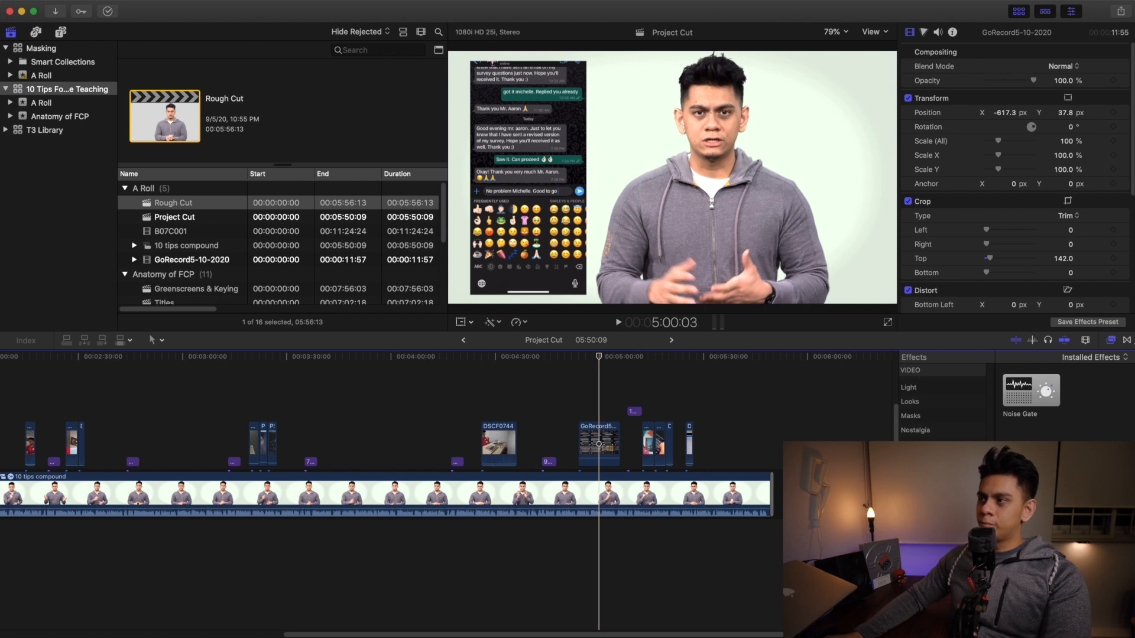
pyautogui.click(1114, 340)
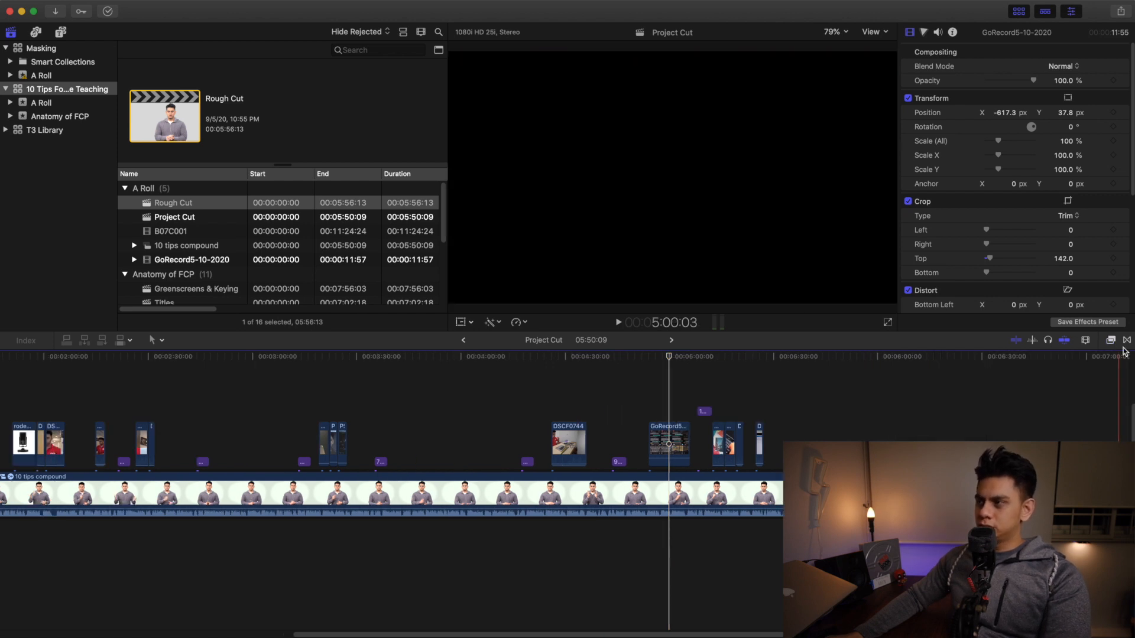
pyautogui.click(1112, 342)
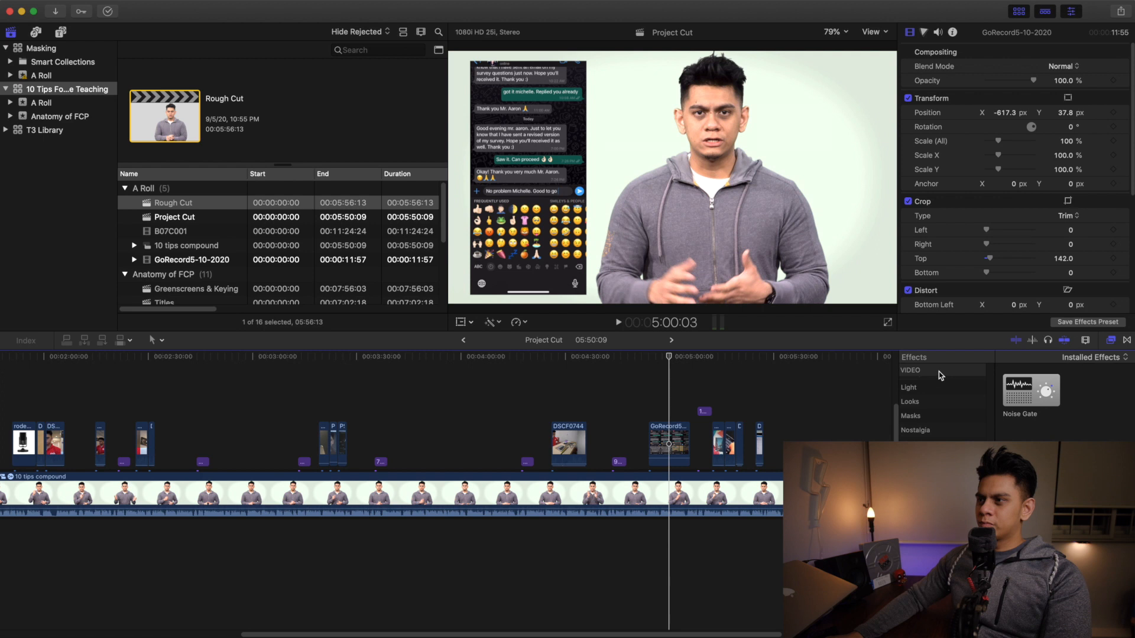
pyautogui.click(950, 427)
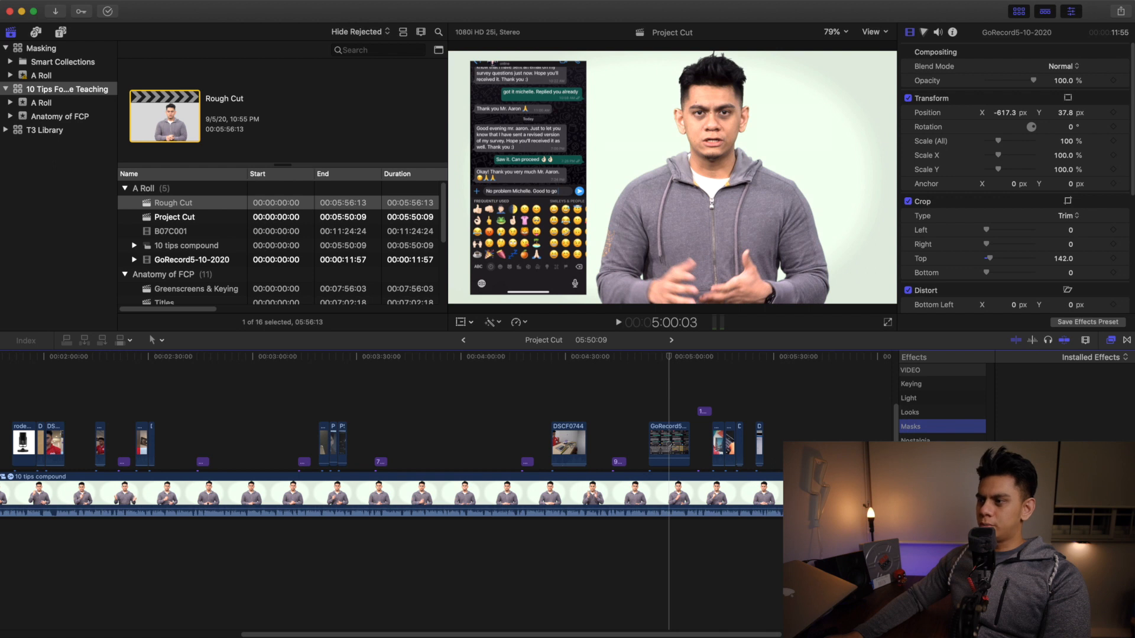
# - Apply the Graduated Mask effect to the phone screen recording clip in the timeline
pyautogui.press('BackSpace')
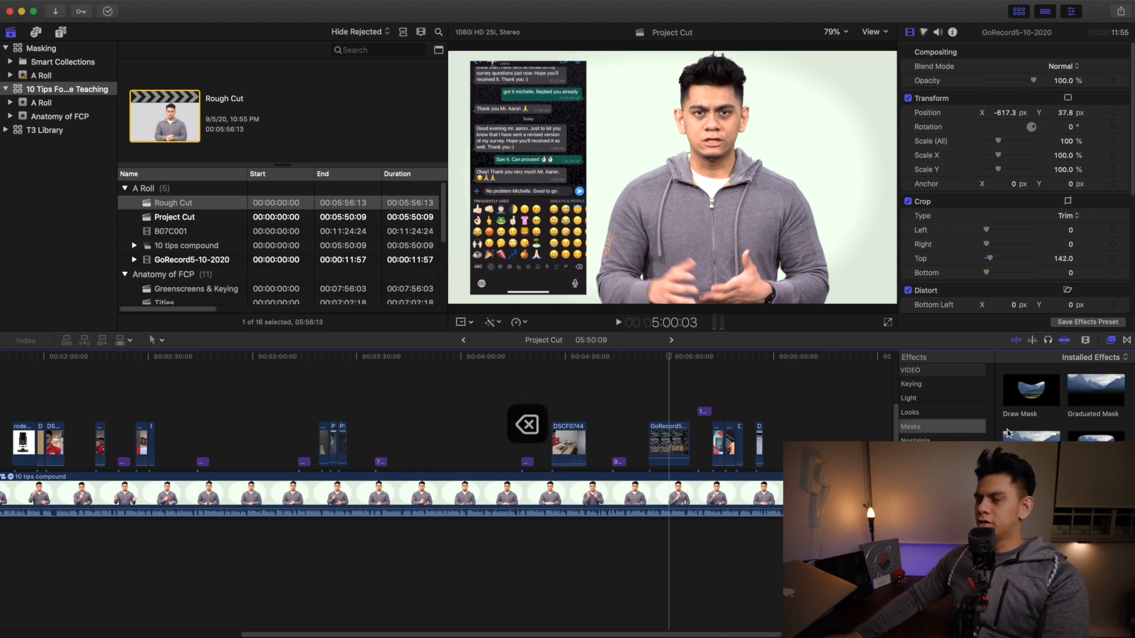
pyautogui.click(1026, 404)
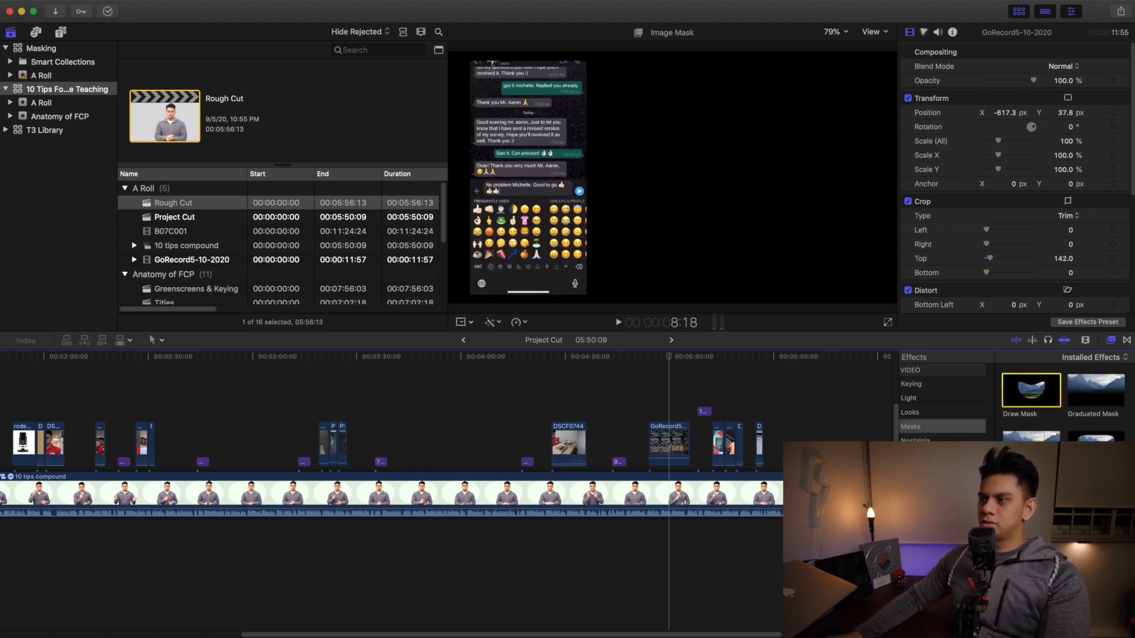
pyautogui.click(1095, 448)
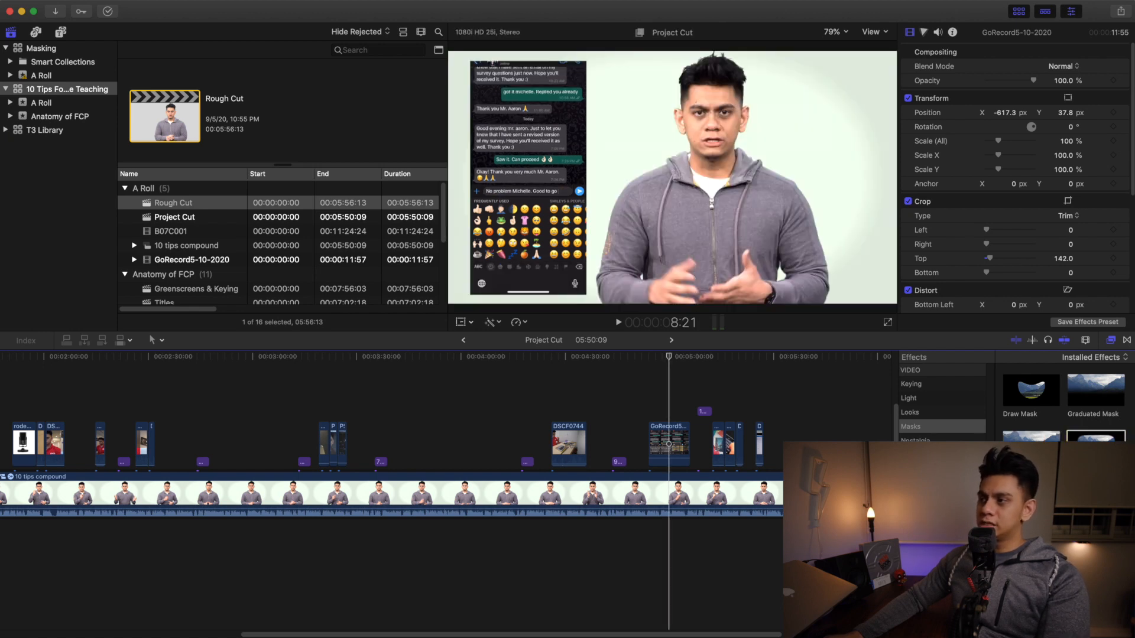
pyautogui.click(1041, 406)
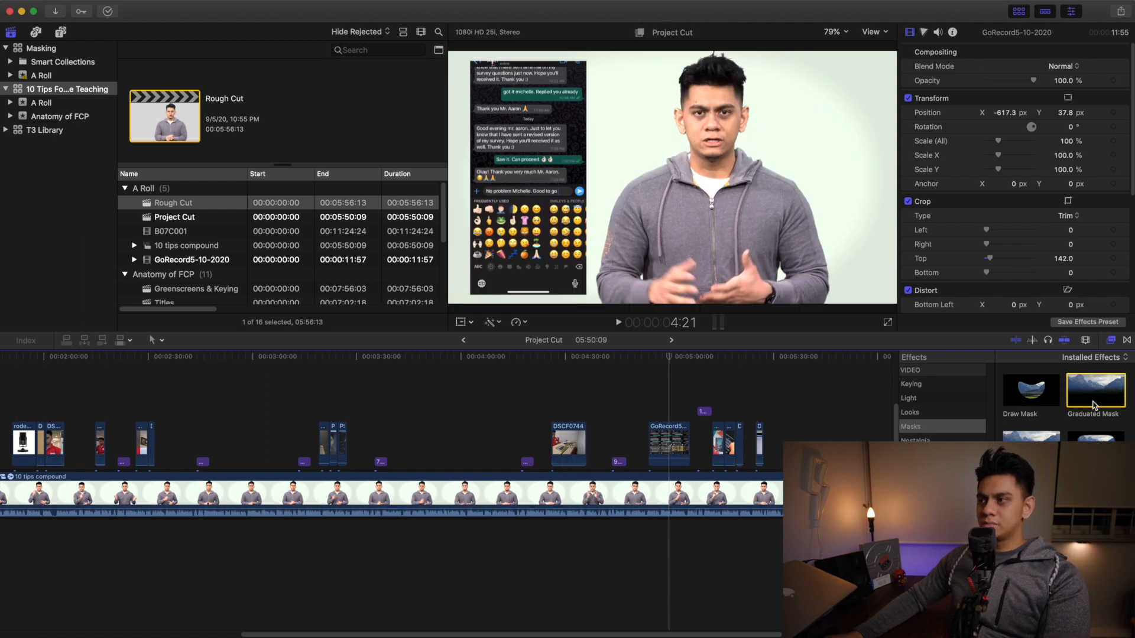
pyautogui.moveTo(1096, 399); pyautogui.dragTo(670, 454)
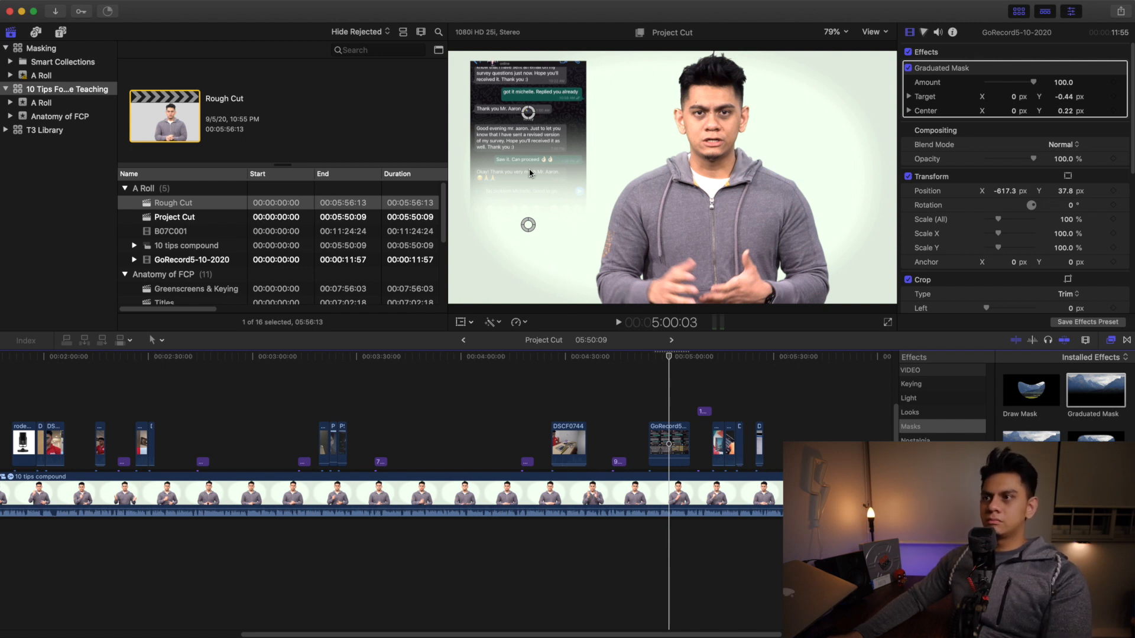
# - Adjust the Graduated Mask to fade the recording's left side, with center about X -0.04, Y -0.07 and target about X -0.03, Y 0.0
pyautogui.moveTo(530, 231); pyautogui.dragTo(527, 278)
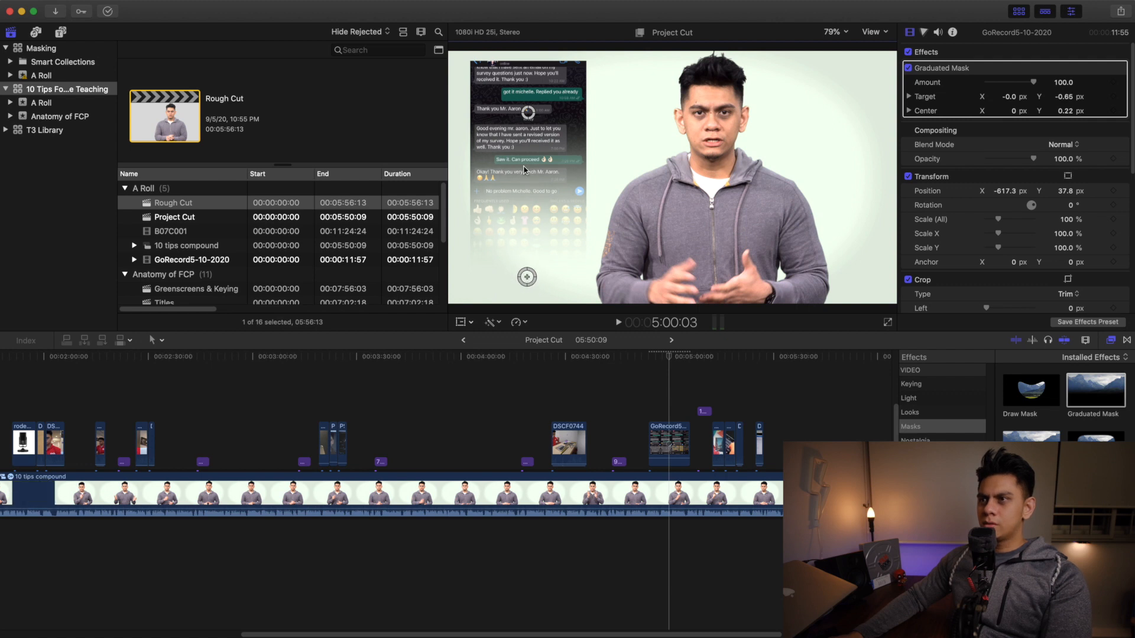
pyautogui.moveTo(530, 114)
pyautogui.mouseDown()
pyautogui.moveTo(532, 153)
pyautogui.moveTo(531, 110)
pyautogui.mouseUp()
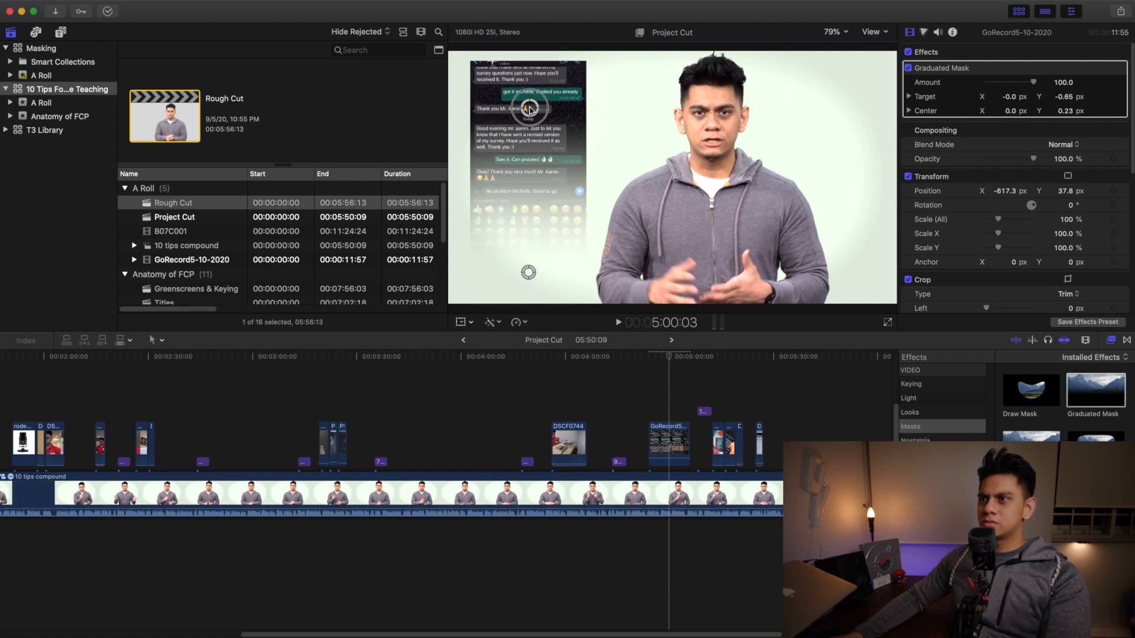
pyautogui.moveTo(533, 271); pyautogui.dragTo(530, 148)
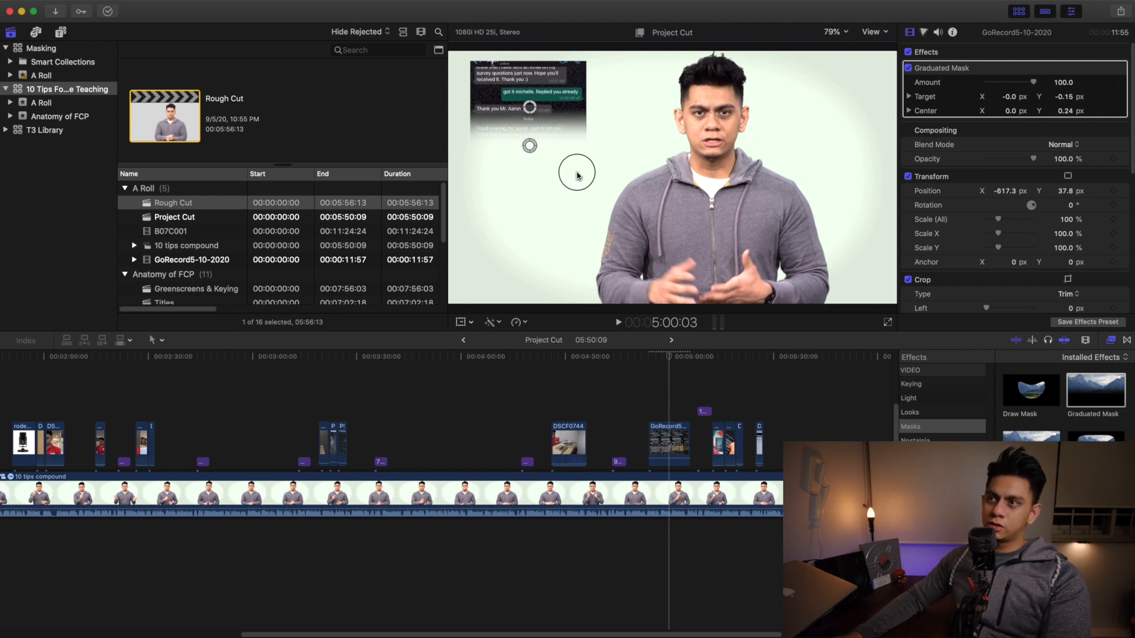
pyautogui.moveTo(530, 107); pyautogui.dragTo(492, 129)
pyautogui.moveTo(535, 187); pyautogui.dragTo(533, 185)
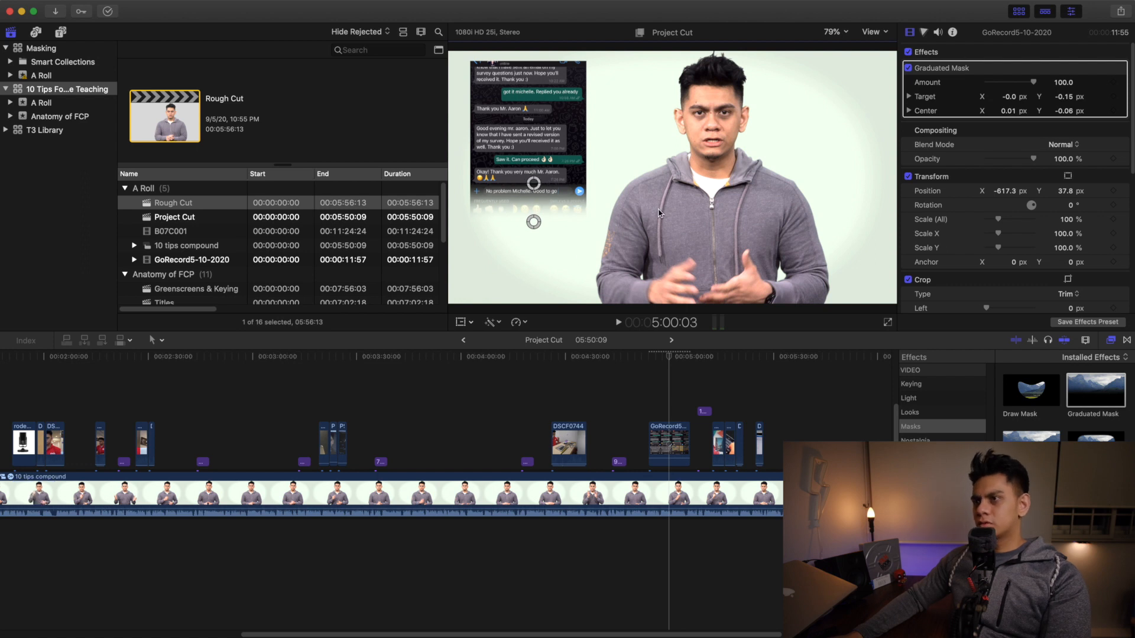
pyautogui.moveTo(537, 227); pyautogui.dragTo(491, 188)
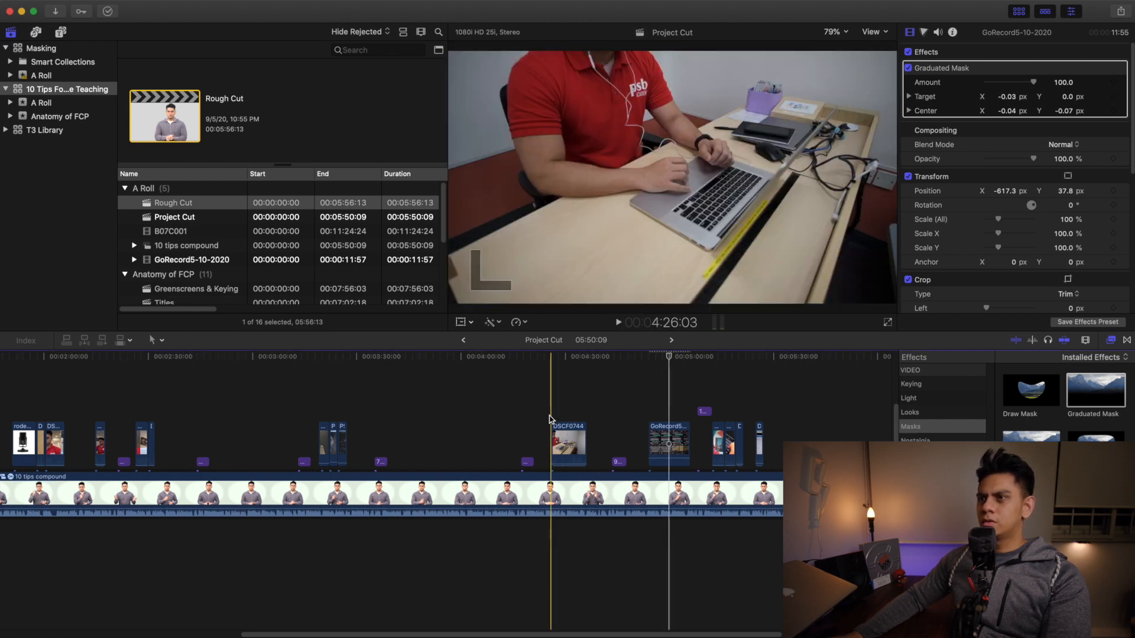
# - Turn the Graduated Mask's fade downward over the phone keyboard, with its target at about X 0.0, Y -0.19
pyautogui.press('space')
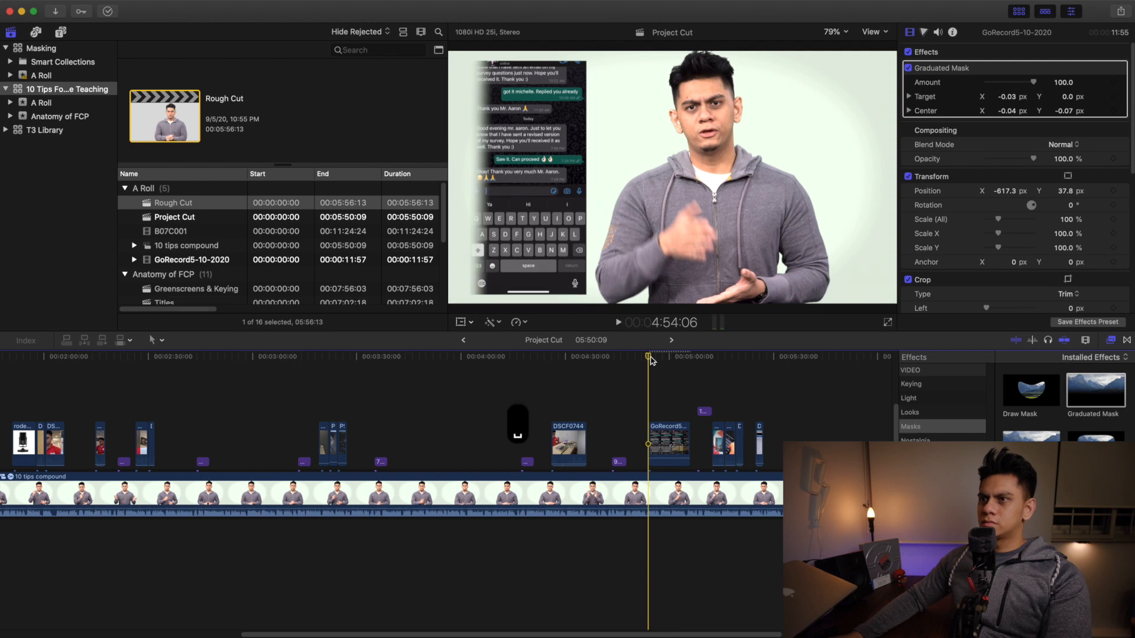
pyautogui.press('space')
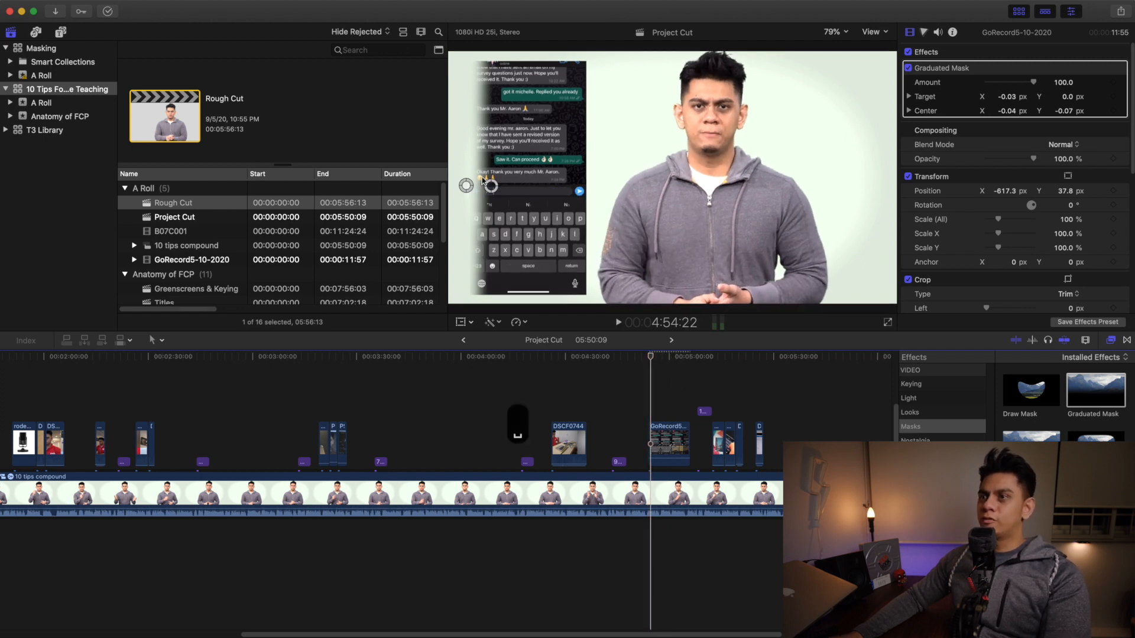
pyautogui.moveTo(462, 187); pyautogui.dragTo(494, 235)
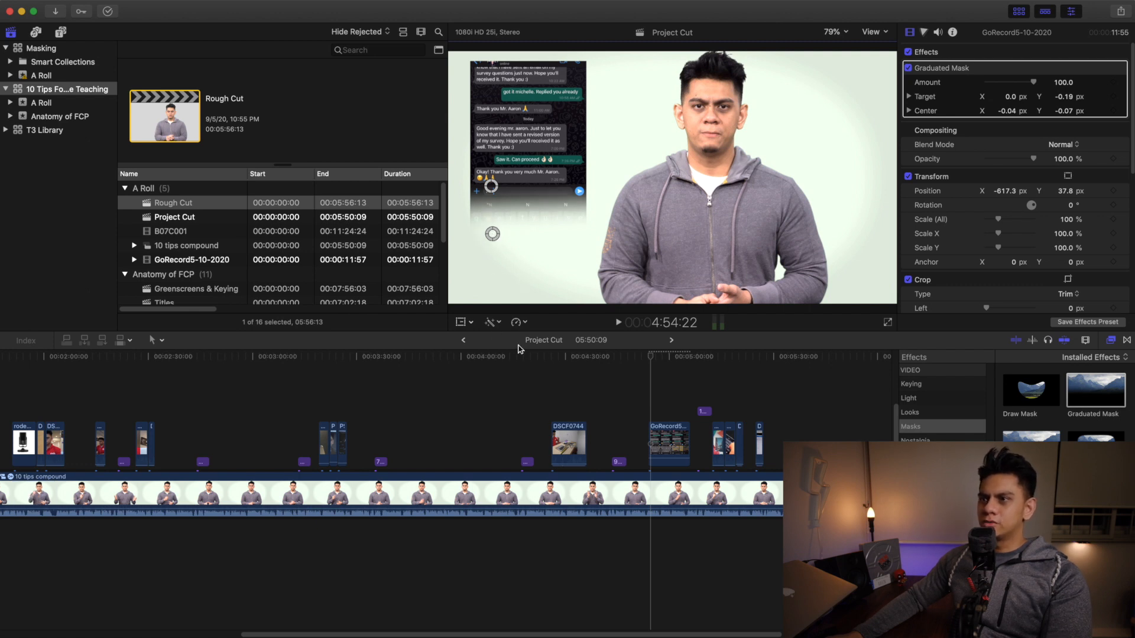
# - Play back the section with the masked phone recording to check the fade
pyautogui.moveTo(650, 356); pyautogui.dragTo(635, 362)
pyautogui.press('space')
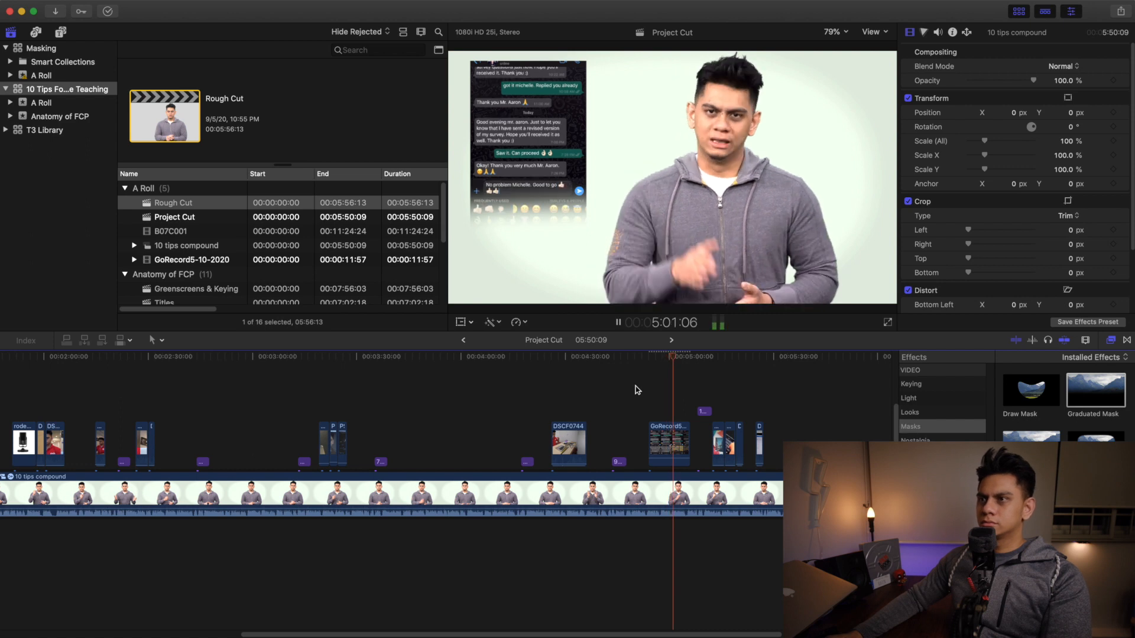
pyautogui.press('space')
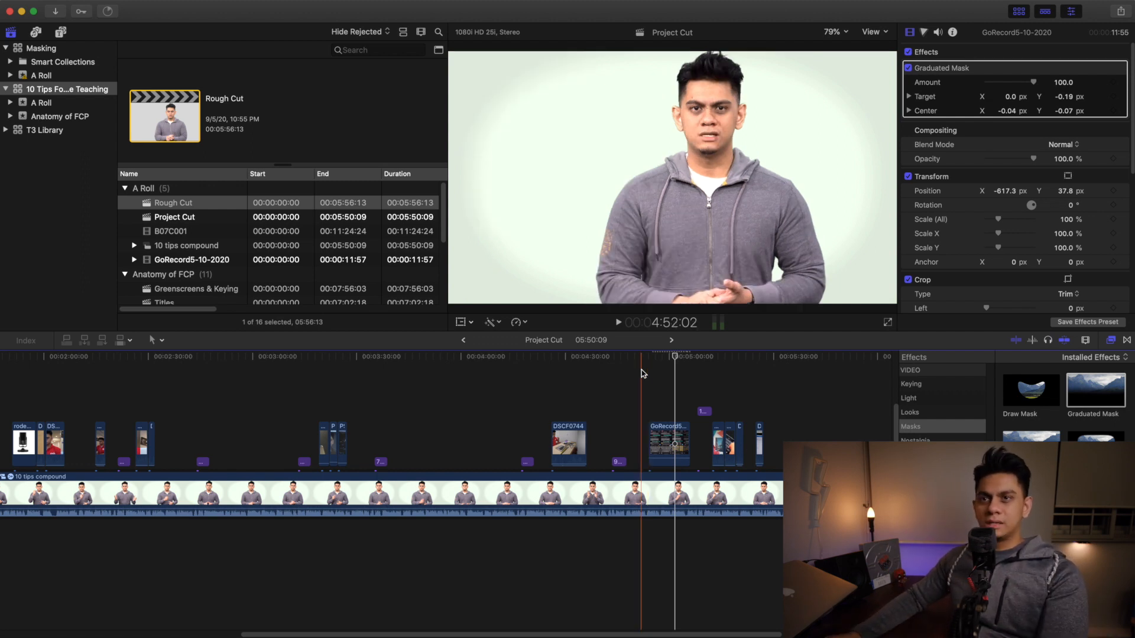
# - Open the Room Solo project from the Masking library and scrub through its three stacked clips
pyautogui.click(48, 50)
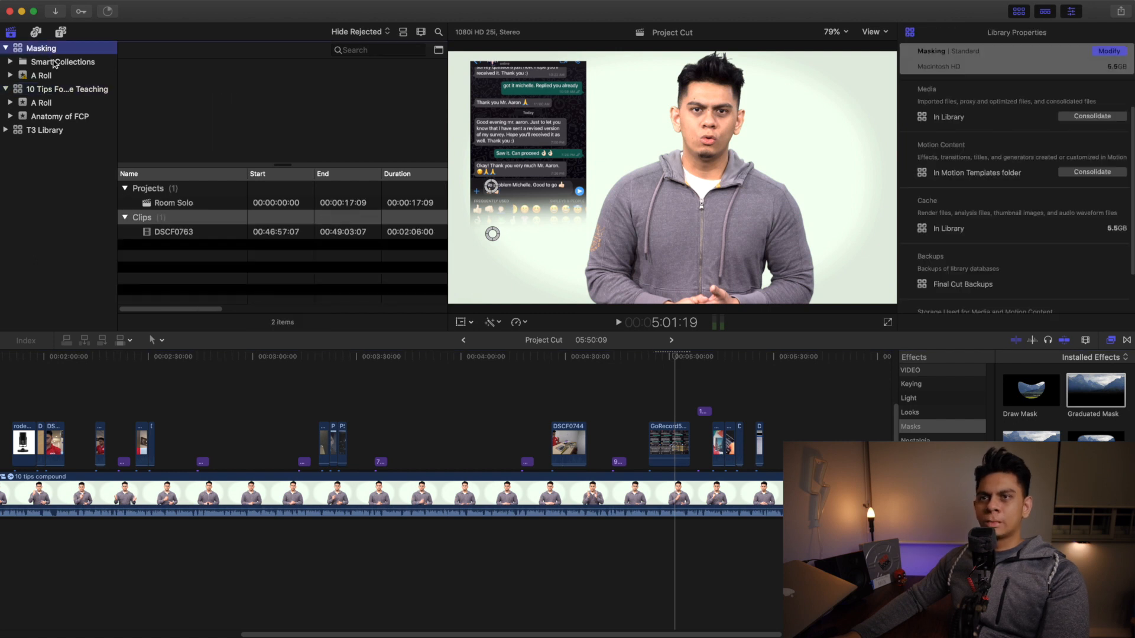
pyautogui.doubleClick(176, 204)
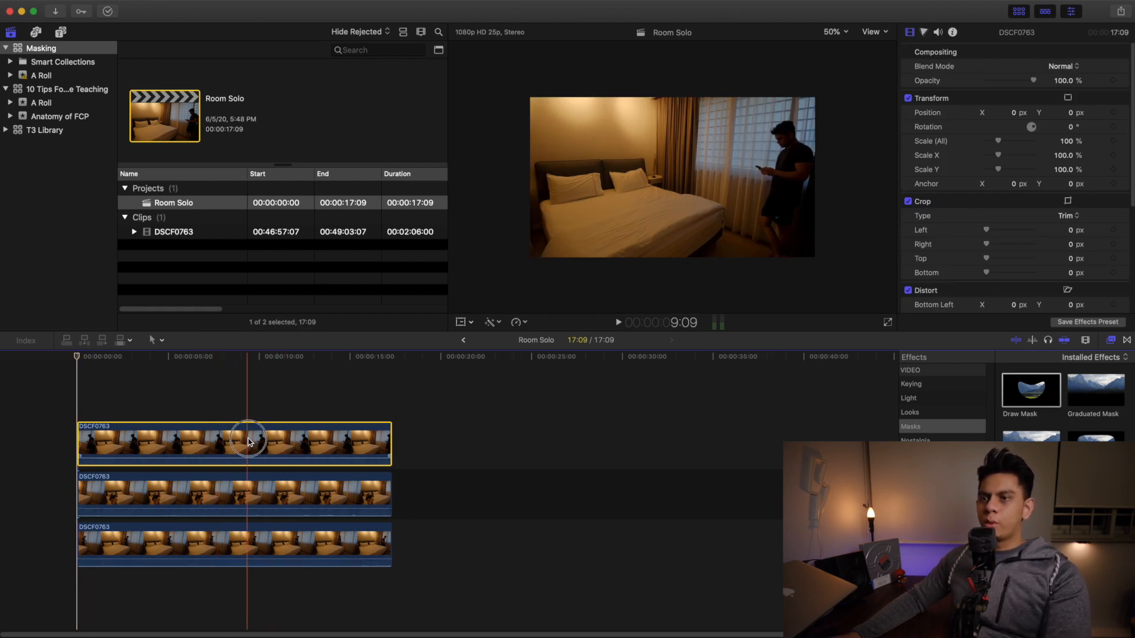
pyautogui.click(81, 360)
pyautogui.moveTo(82, 362); pyautogui.dragTo(289, 362)
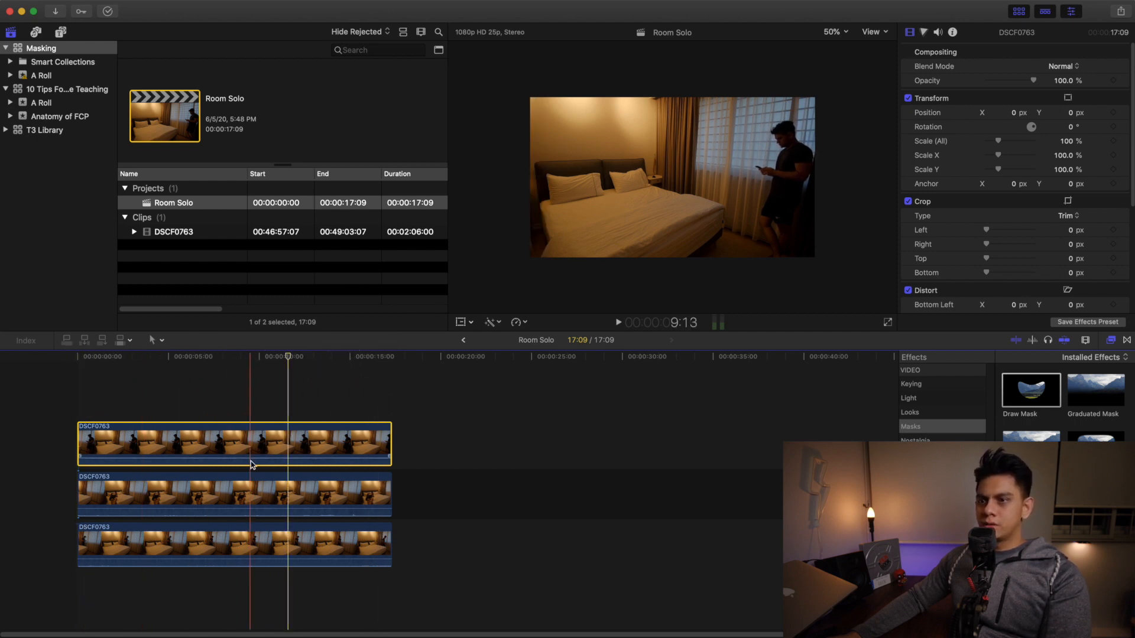
# - Disable the top and middle clips one after the other to view each layer beneath
pyautogui.press('v')
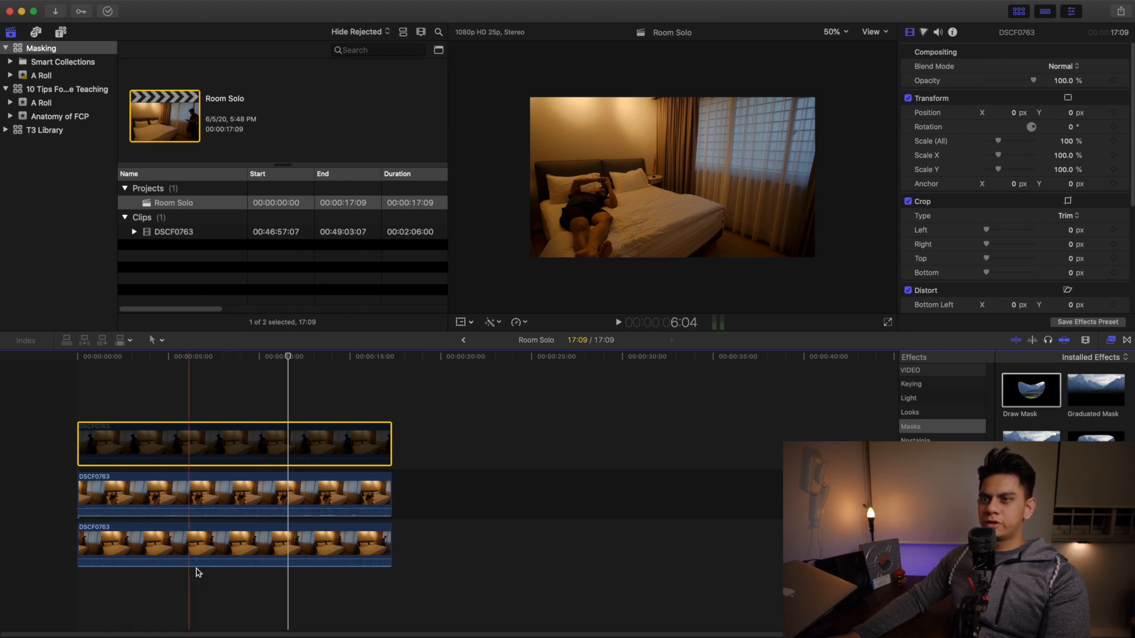
pyautogui.click(276, 502)
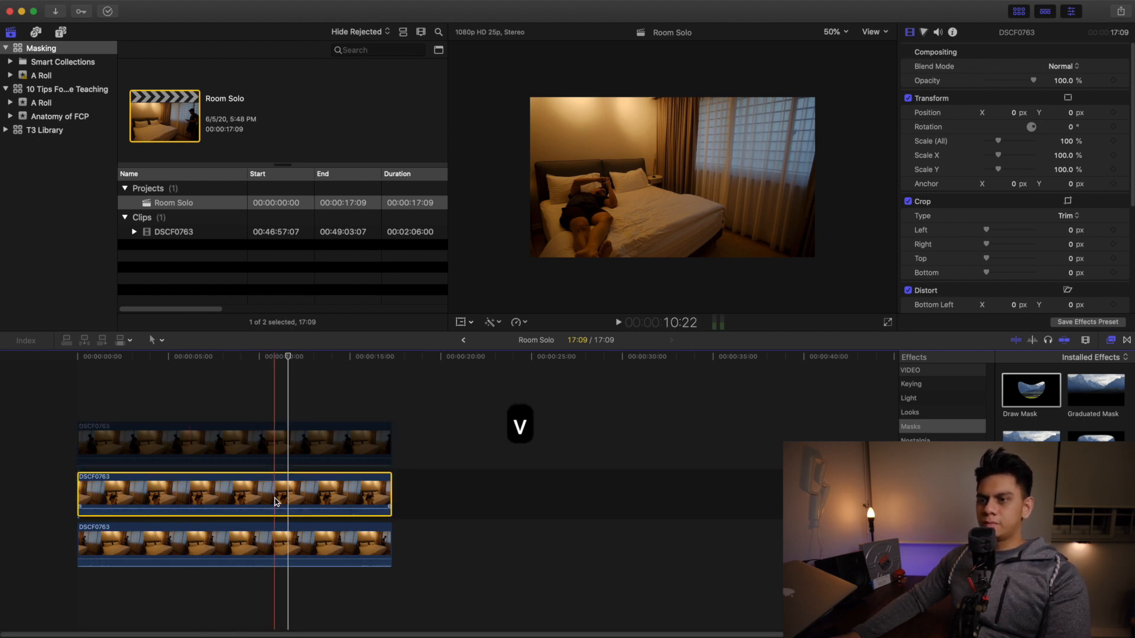
pyautogui.press('v')
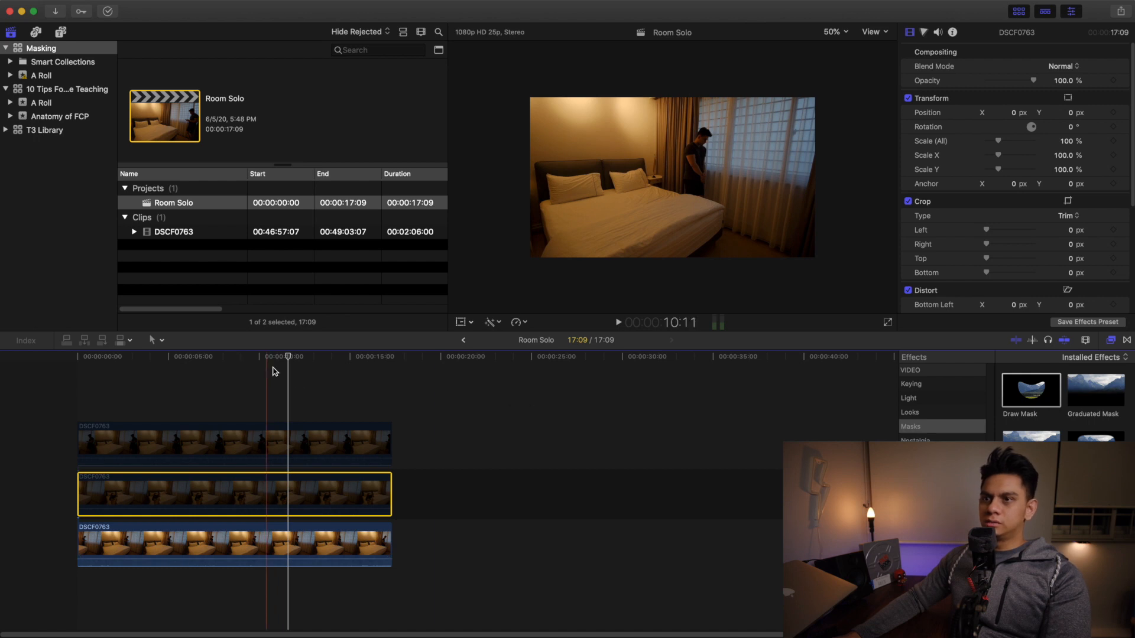
# - Return the playhead to the start and re-enable the top and middle clips
pyautogui.moveTo(291, 360); pyautogui.dragTo(77, 408)
pyautogui.click(127, 447)
pyautogui.press('v')
pyautogui.click(245, 491)
pyautogui.press('v')
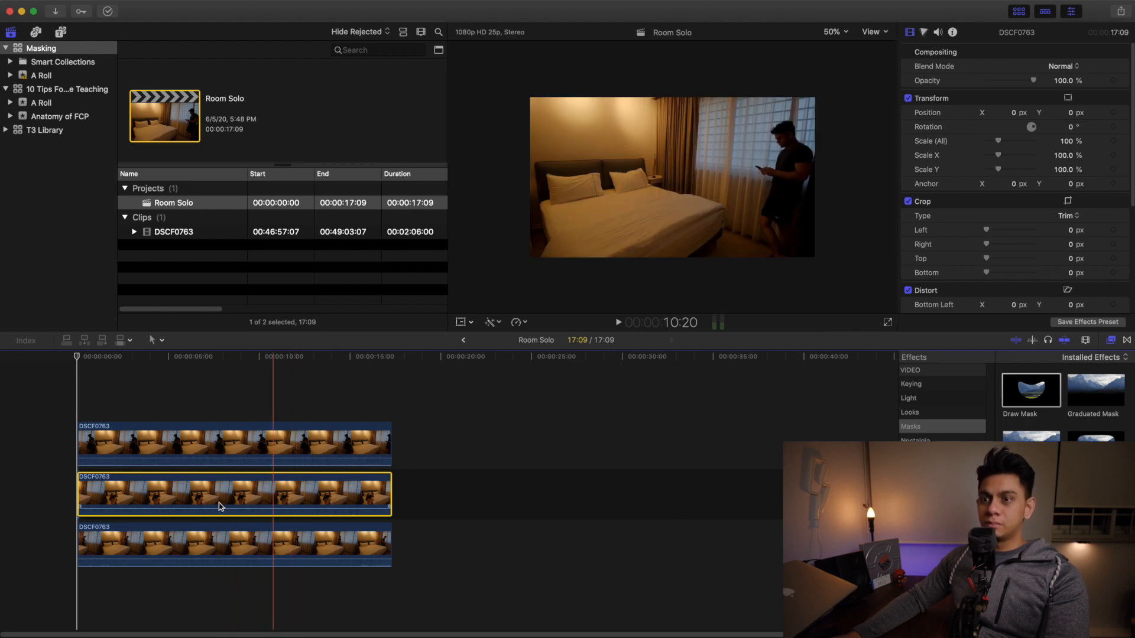
# - Apply the Draw Mask effect to the top DSCF0763 clip
pyautogui.click(294, 444)
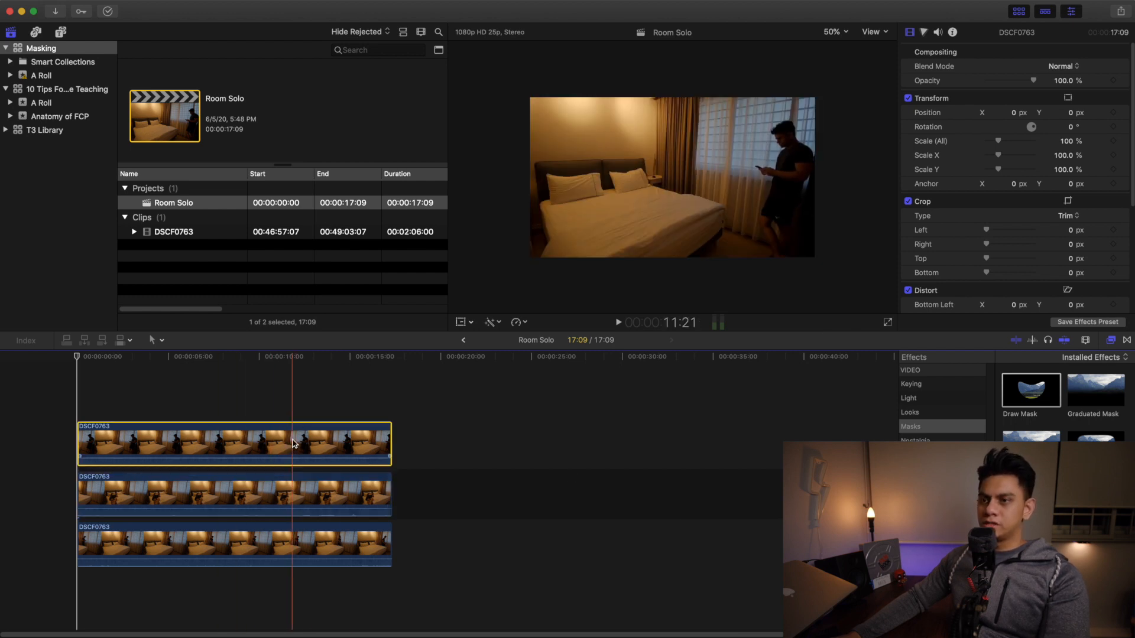
pyautogui.click(295, 504)
pyautogui.click(309, 444)
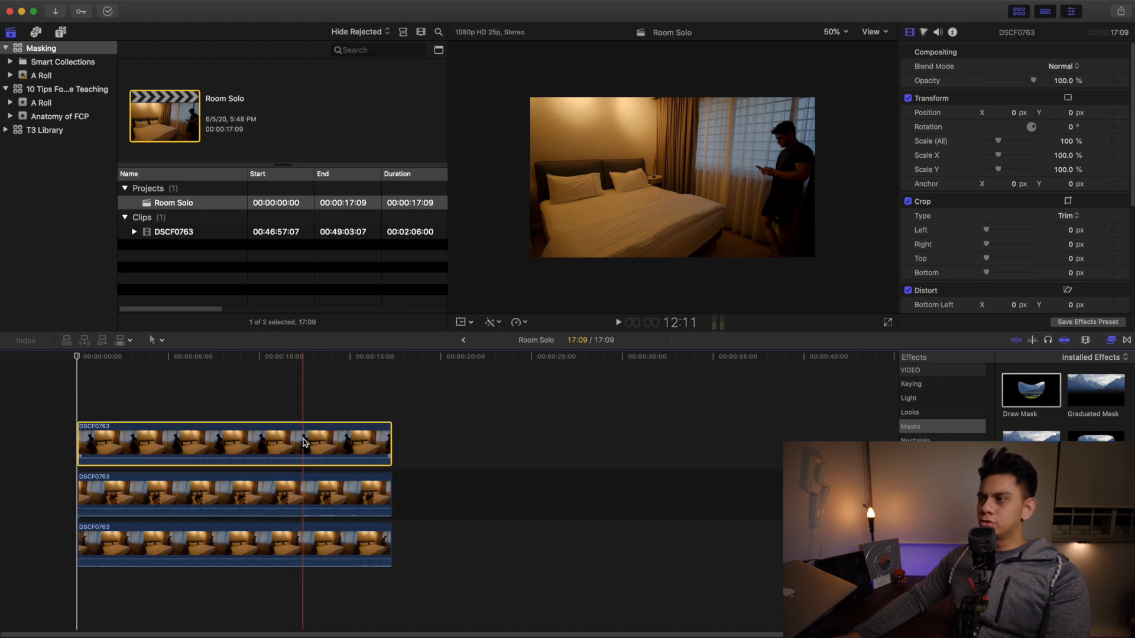
pyautogui.moveTo(1036, 397)
pyautogui.mouseDown()
pyautogui.moveTo(896, 395)
pyautogui.moveTo(323, 441)
pyautogui.mouseUp()
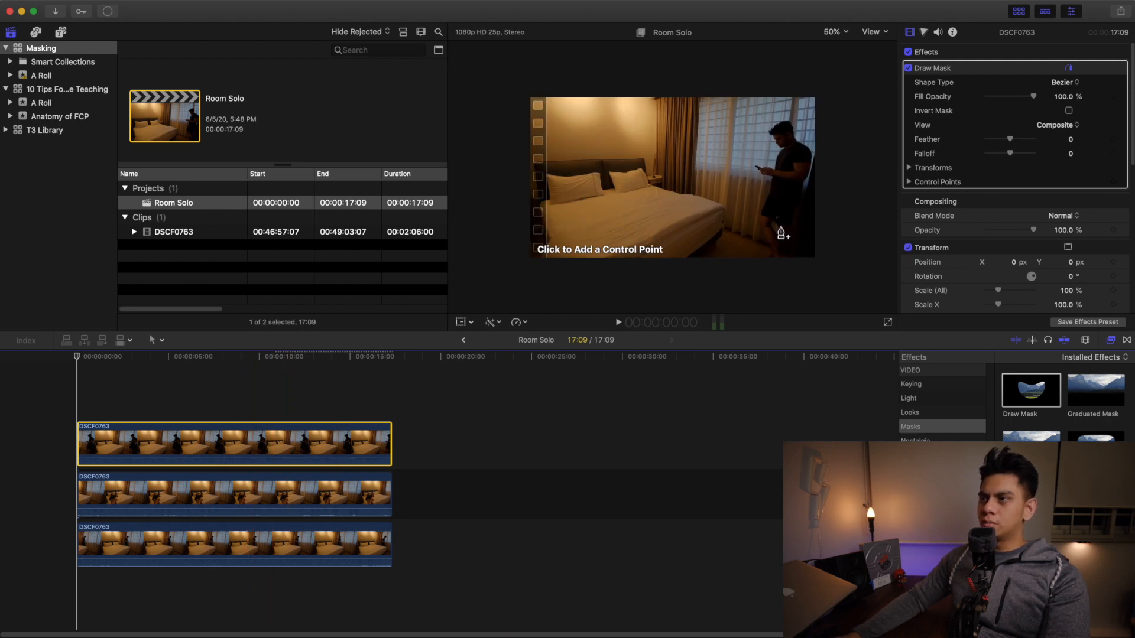
# - Draw a closed mask outline around the man standing by the window, extending past the frame's edges, and play back the composite
pyautogui.click(797, 89)
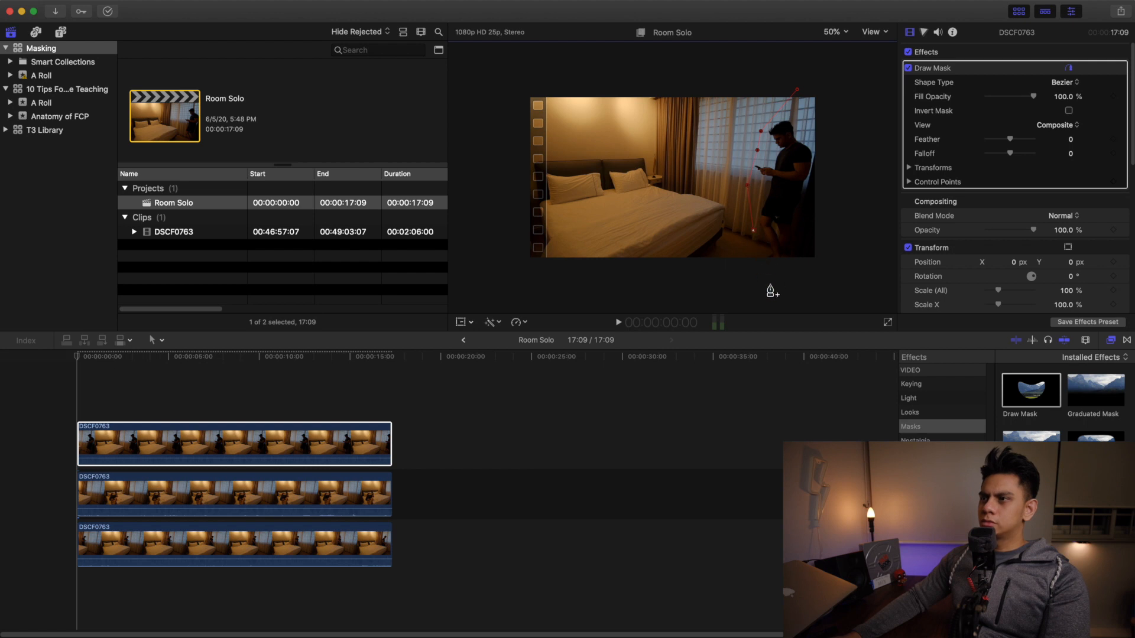
pyautogui.click(837, 92)
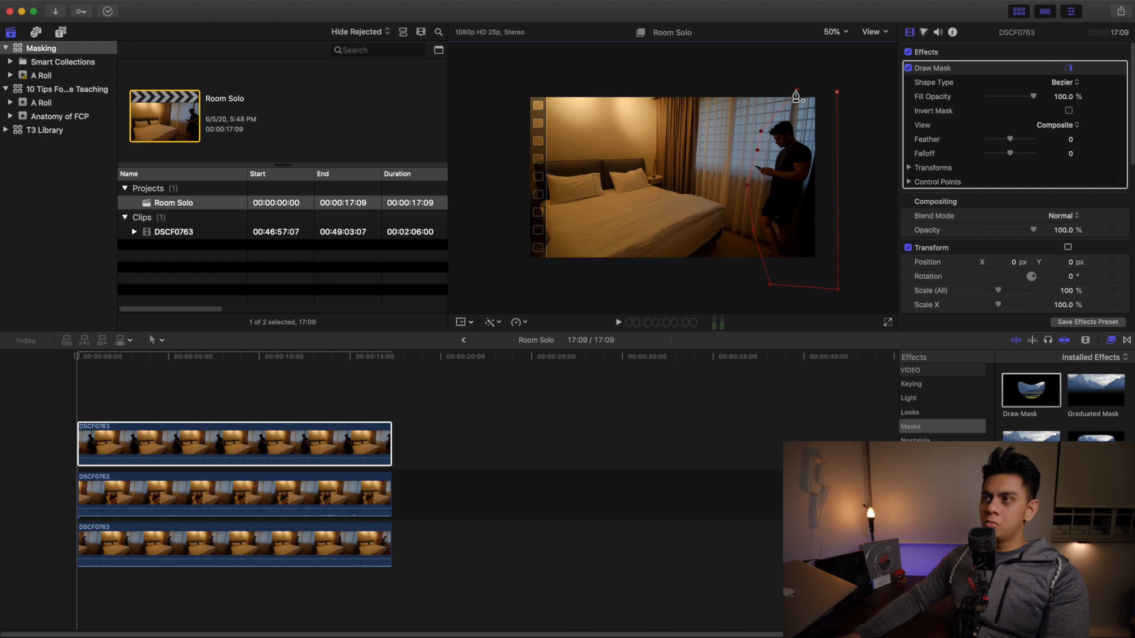
pyautogui.click(798, 92)
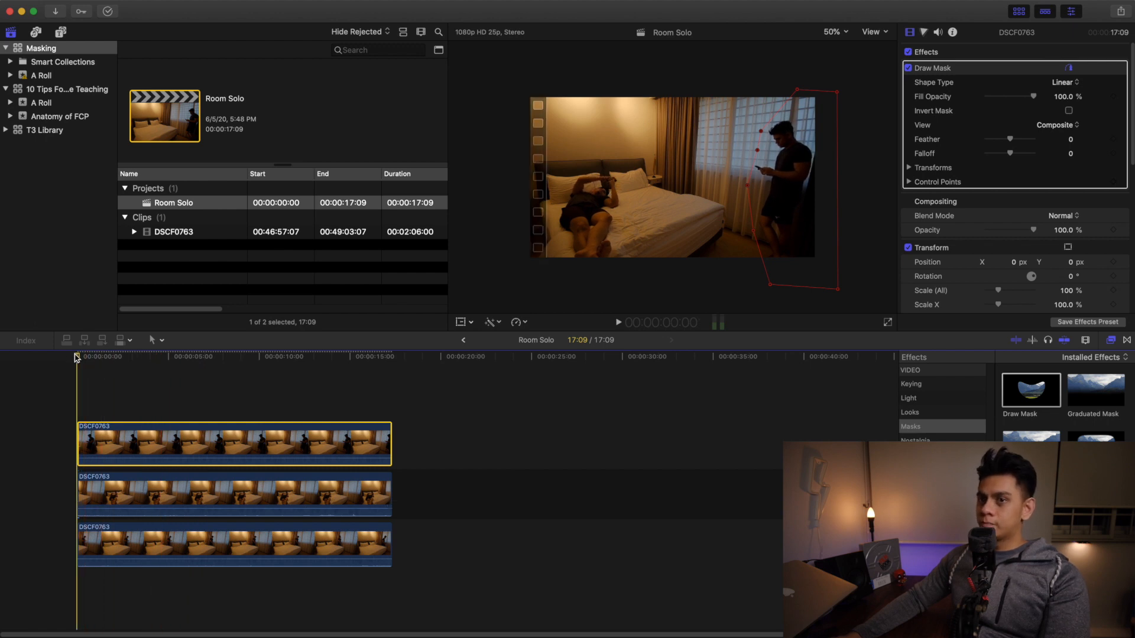
pyautogui.press('space')
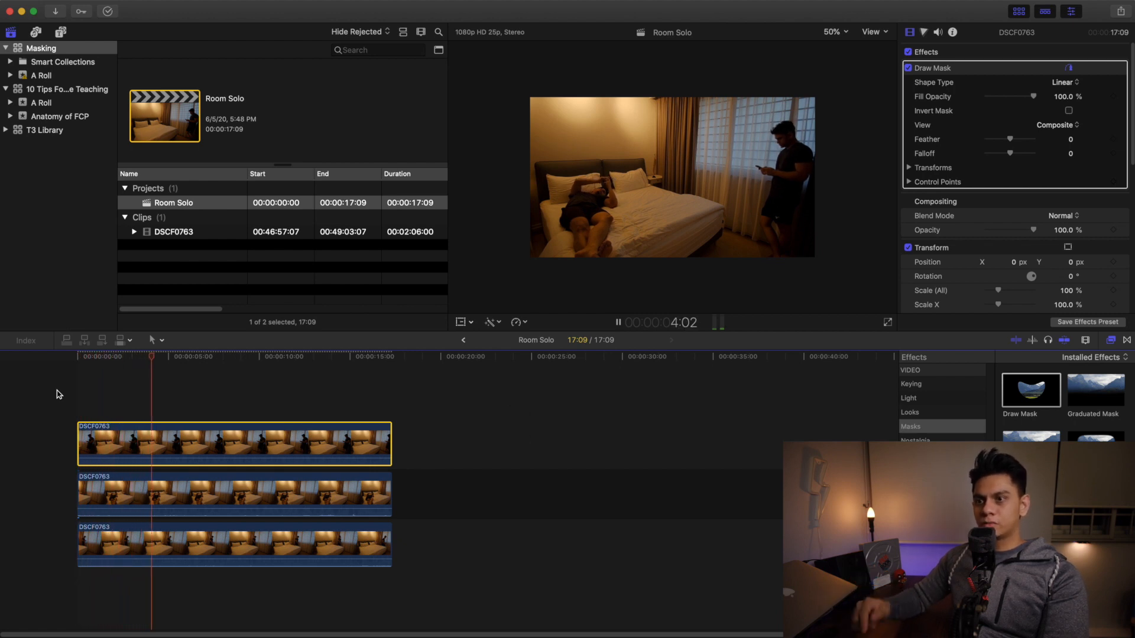
pyautogui.press('space')
# - Disable the middle and bottom clips to isolate the masked area of the top clip
pyautogui.click(189, 495)
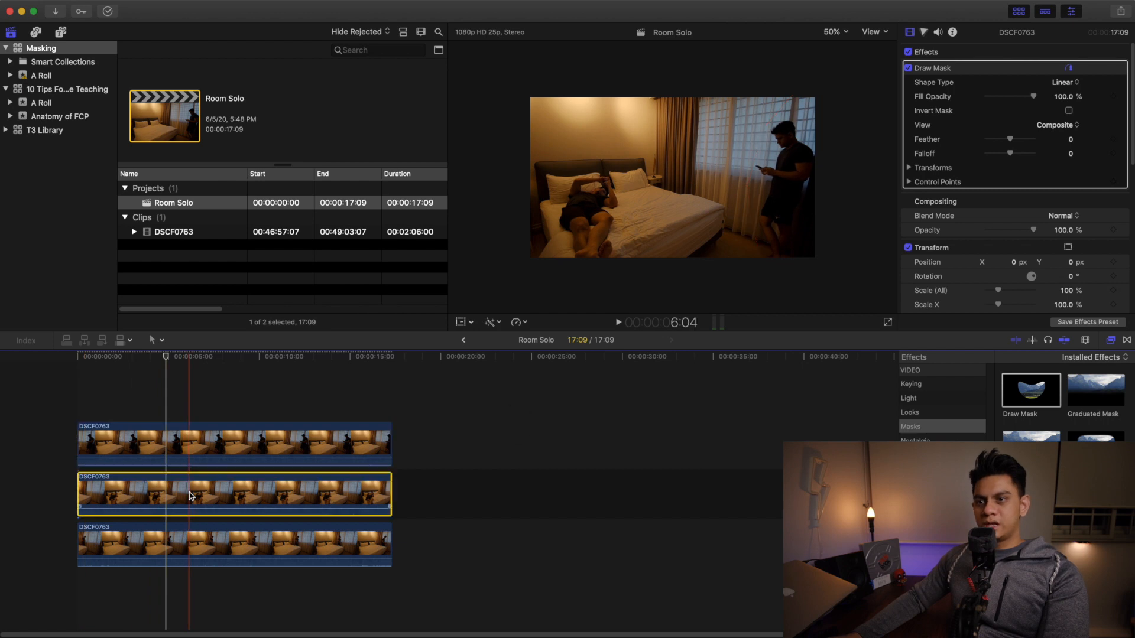
pyautogui.press('Delete')
pyautogui.press('v')
pyautogui.click(192, 537)
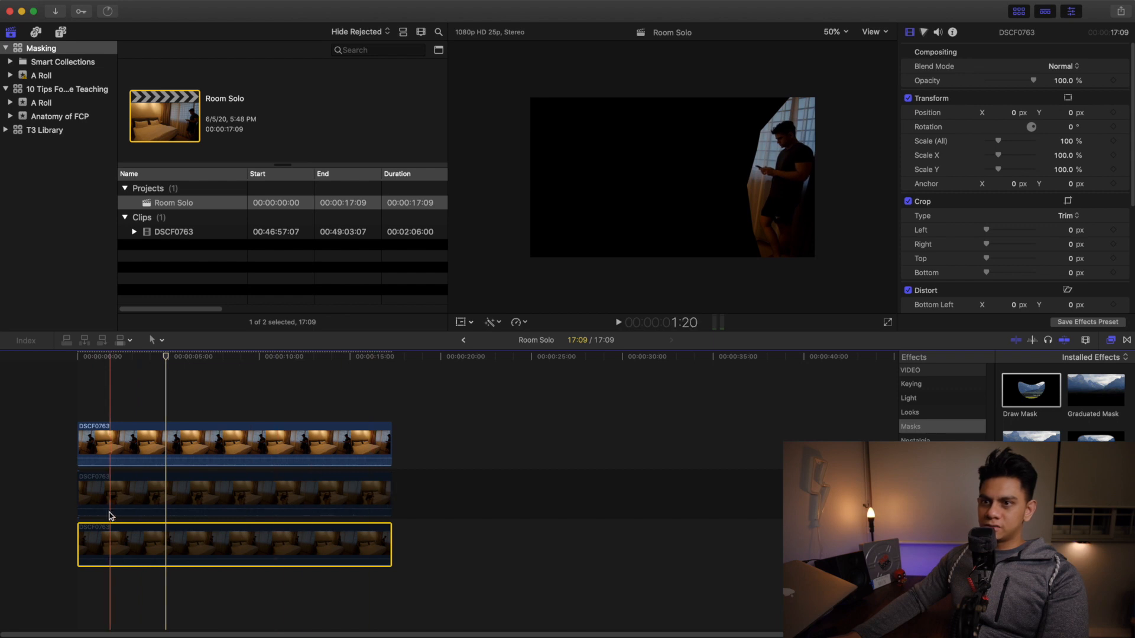
# - Re-enable the middle and bottom DSCF0763 clips so all three stacked layers are active
pyautogui.click(239, 494)
pyautogui.press('v')
pyautogui.press('v')
pyautogui.click(245, 535)
pyautogui.press('v')
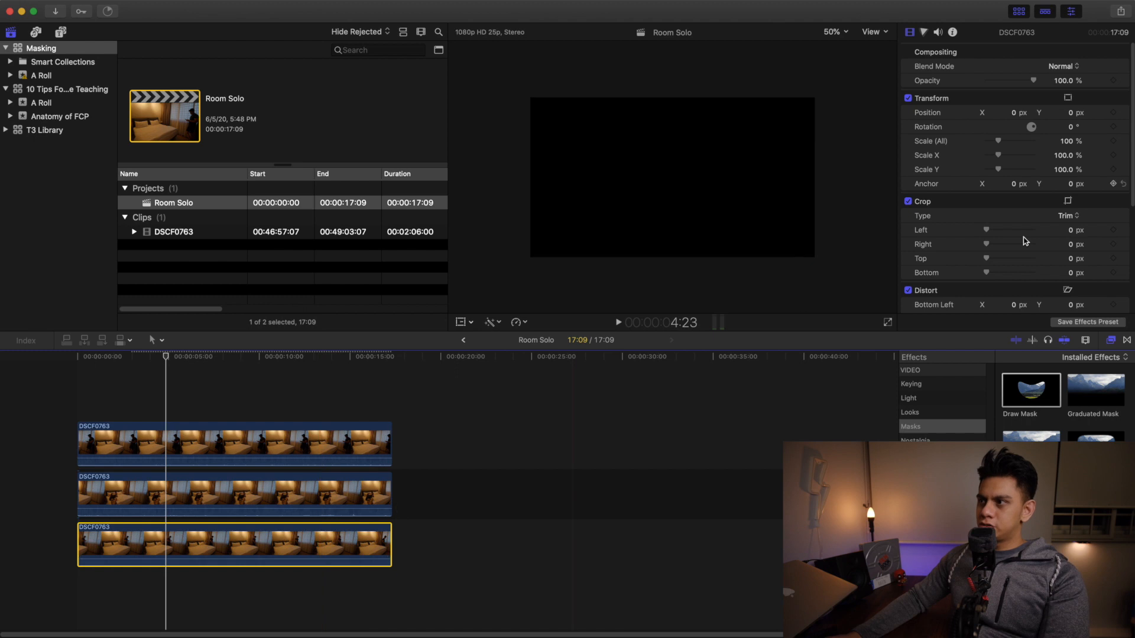
# - Apply Draw Mask to the middle DSCF0763 clip and draw a closed outline around the man lying on the bed, extending past the frame's edges
pyautogui.moveTo(1031, 391)
pyautogui.mouseDown()
pyautogui.moveTo(961, 378)
pyautogui.moveTo(406, 456)
pyautogui.moveTo(258, 500)
pyautogui.mouseUp()
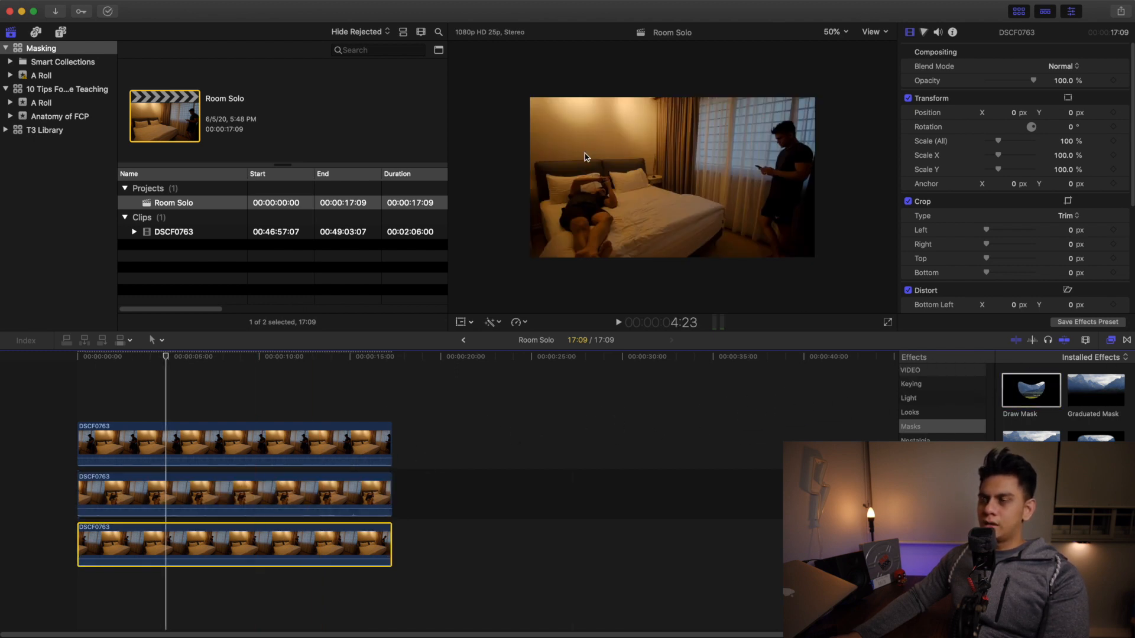
pyautogui.click(306, 483)
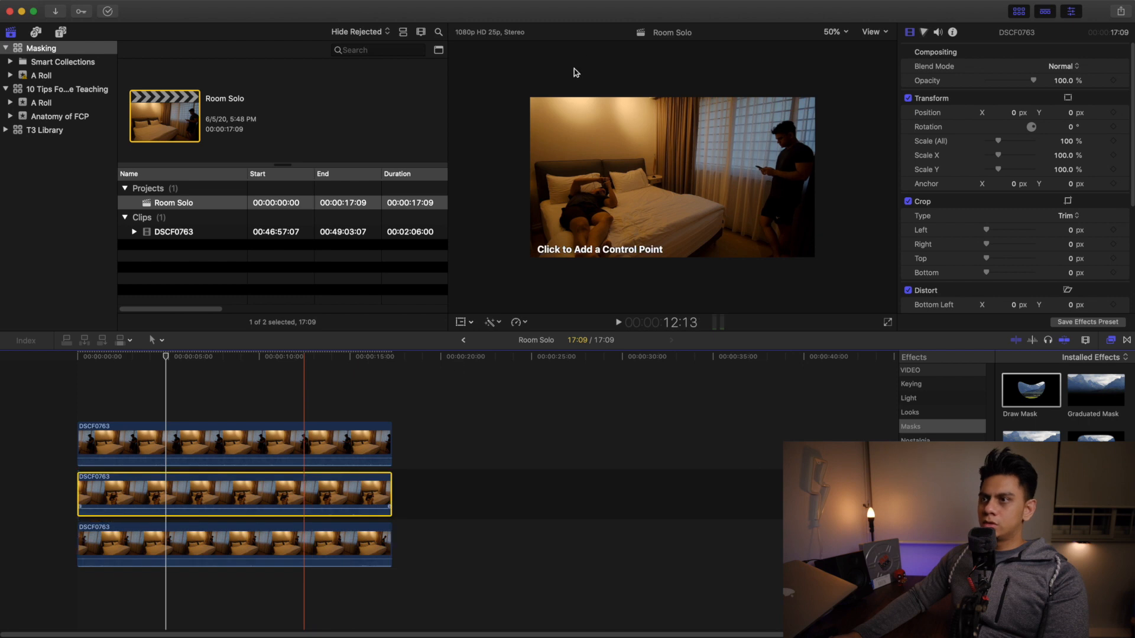
pyautogui.click(512, 175)
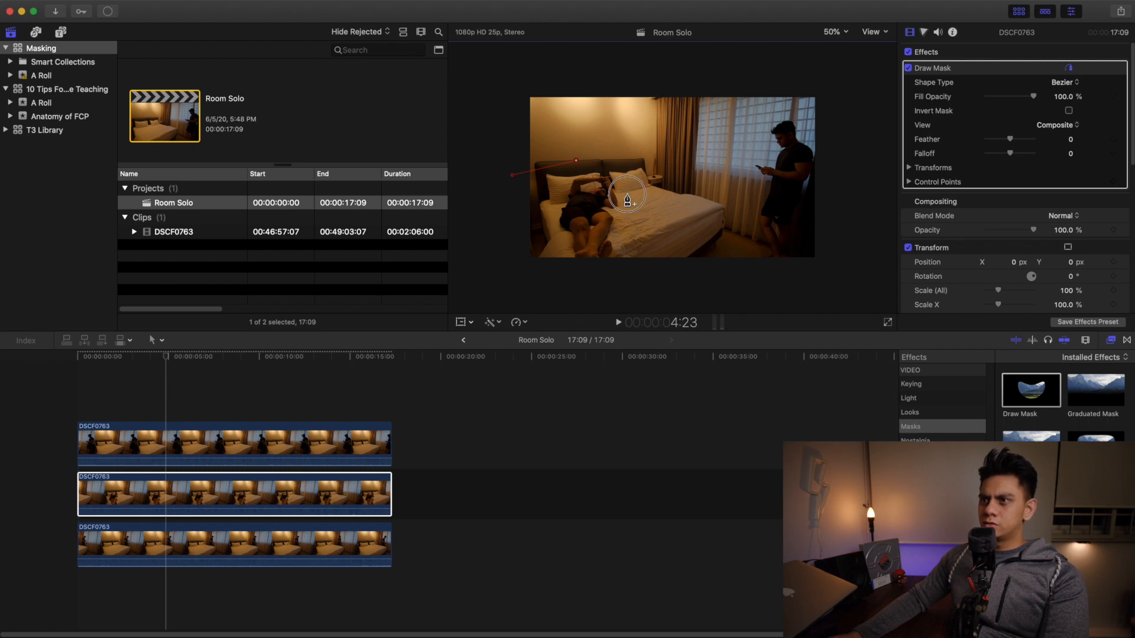
pyautogui.press('super+z')
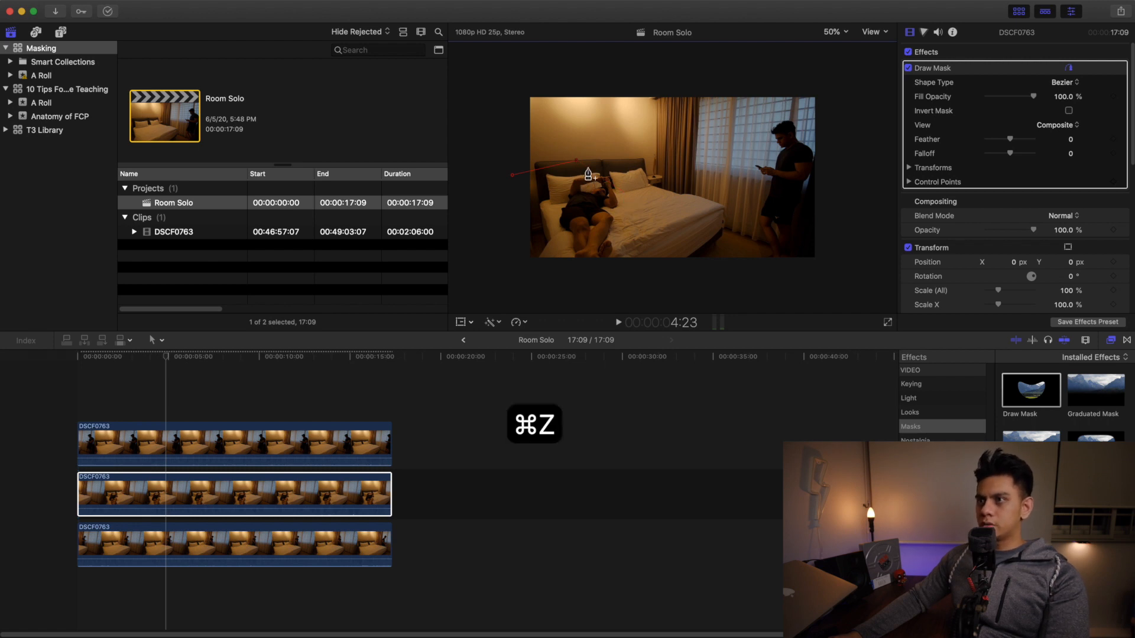
pyautogui.click(633, 170)
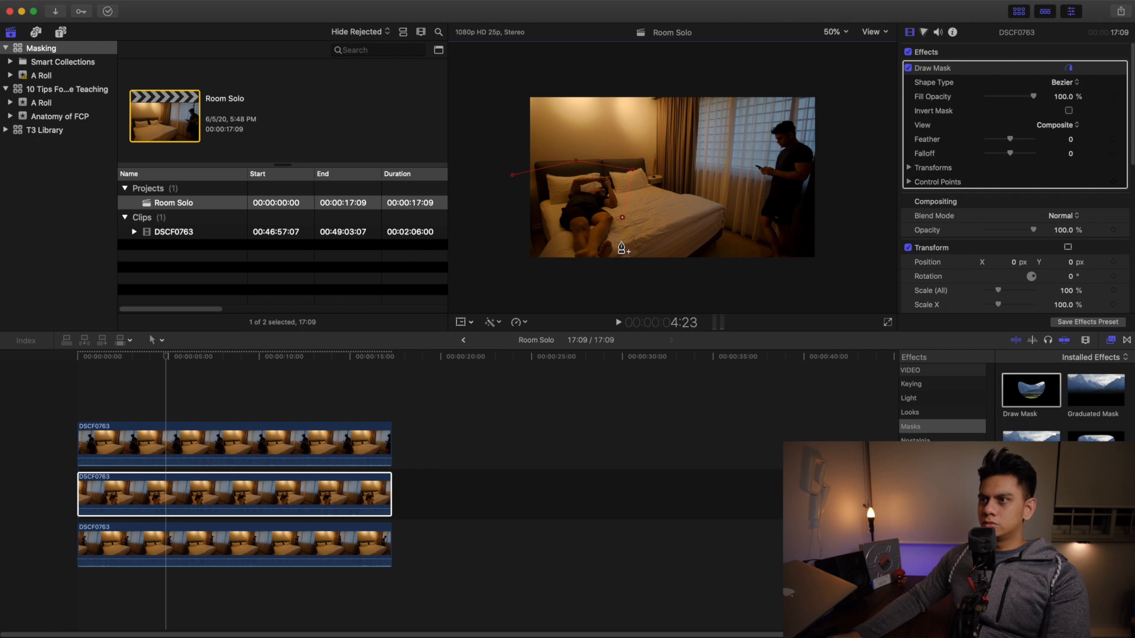
pyautogui.click(514, 282)
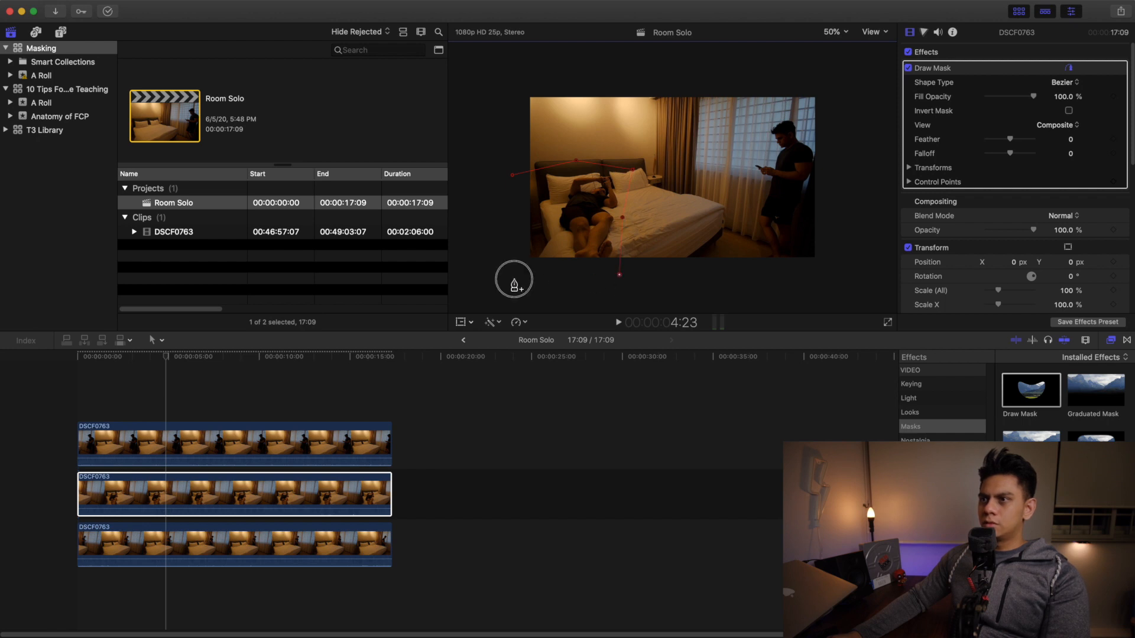
pyautogui.click(512, 178)
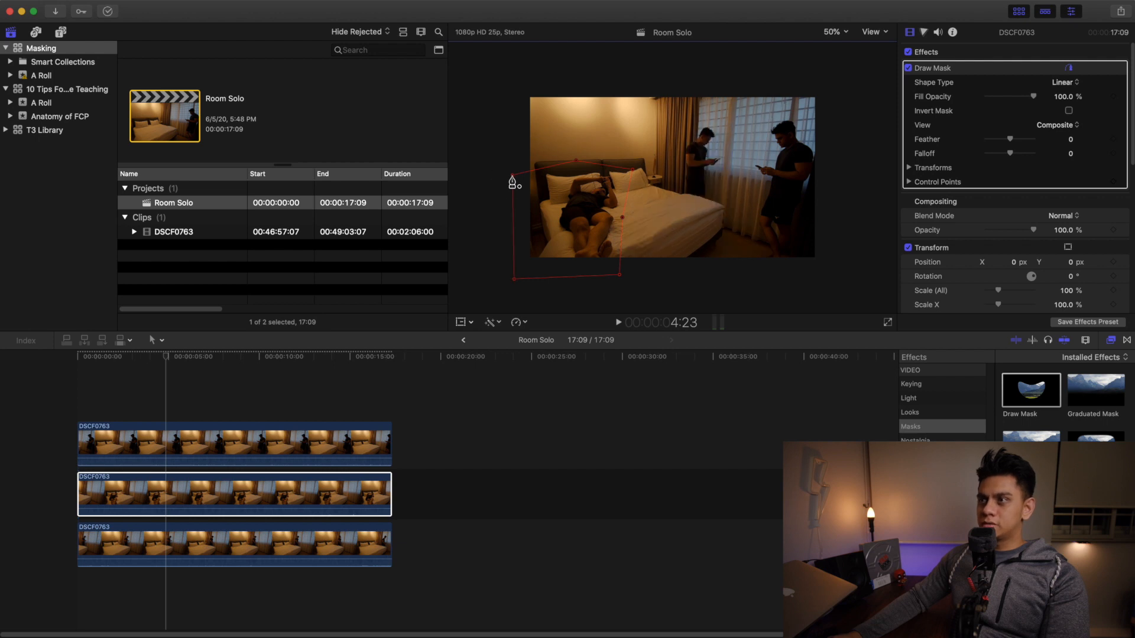
# - Return the playhead to the start and feather the Draw Mask edges, setting 21 on the top clip and 28 on the middle clip
pyautogui.click(84, 357)
pyautogui.moveTo(118, 371); pyautogui.dragTo(37, 375)
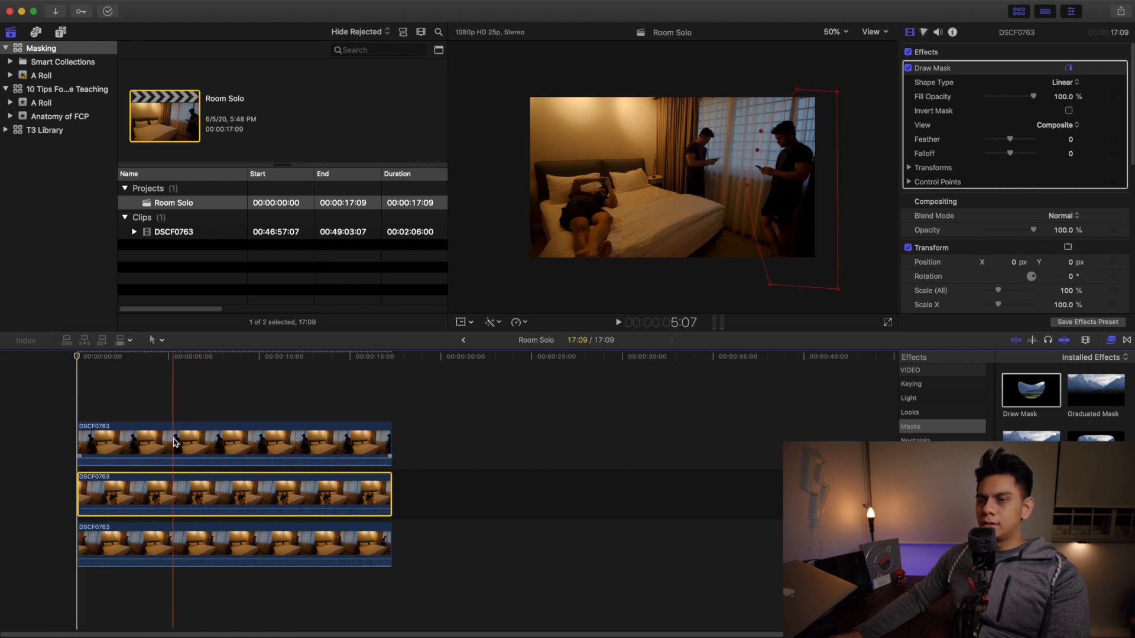
pyautogui.click(174, 443)
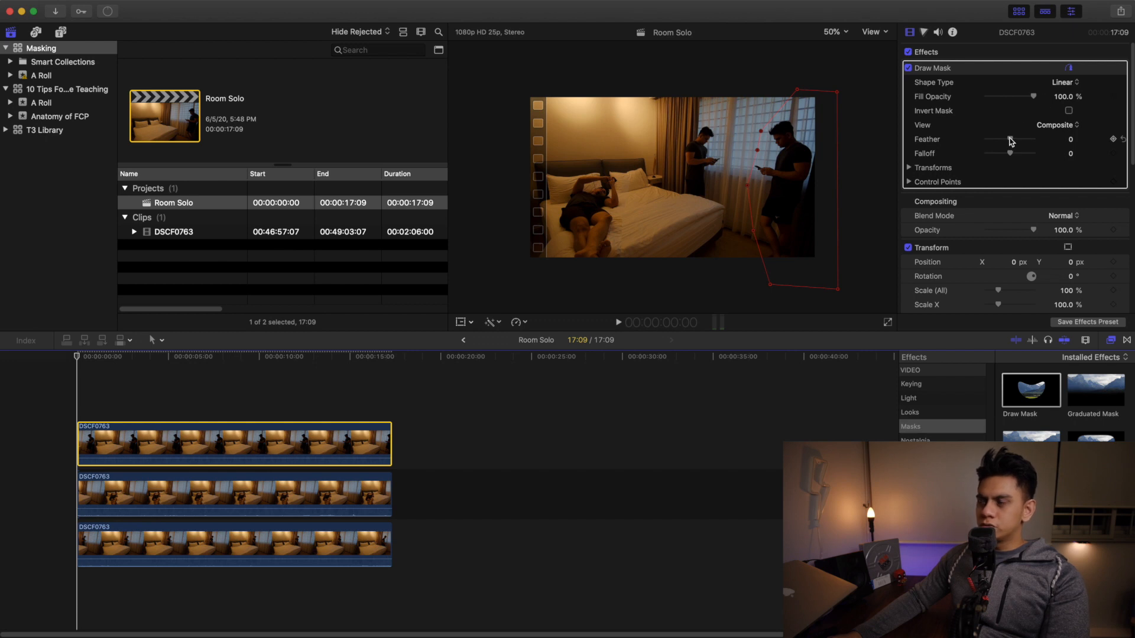
pyautogui.moveTo(1011, 140); pyautogui.dragTo(1016, 143)
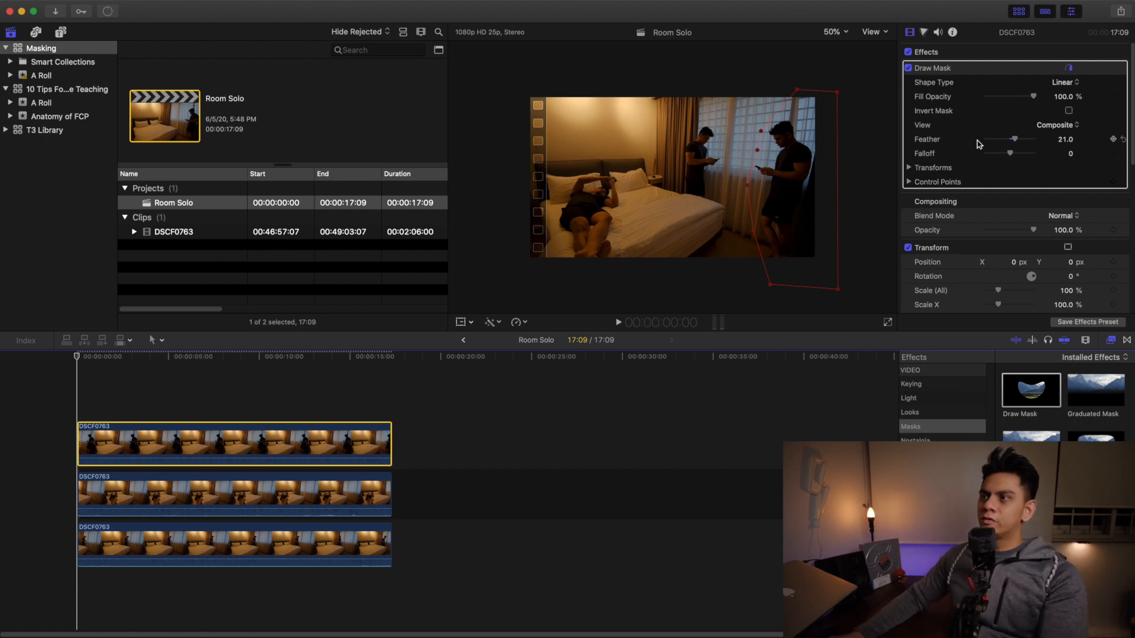
pyautogui.click(278, 494)
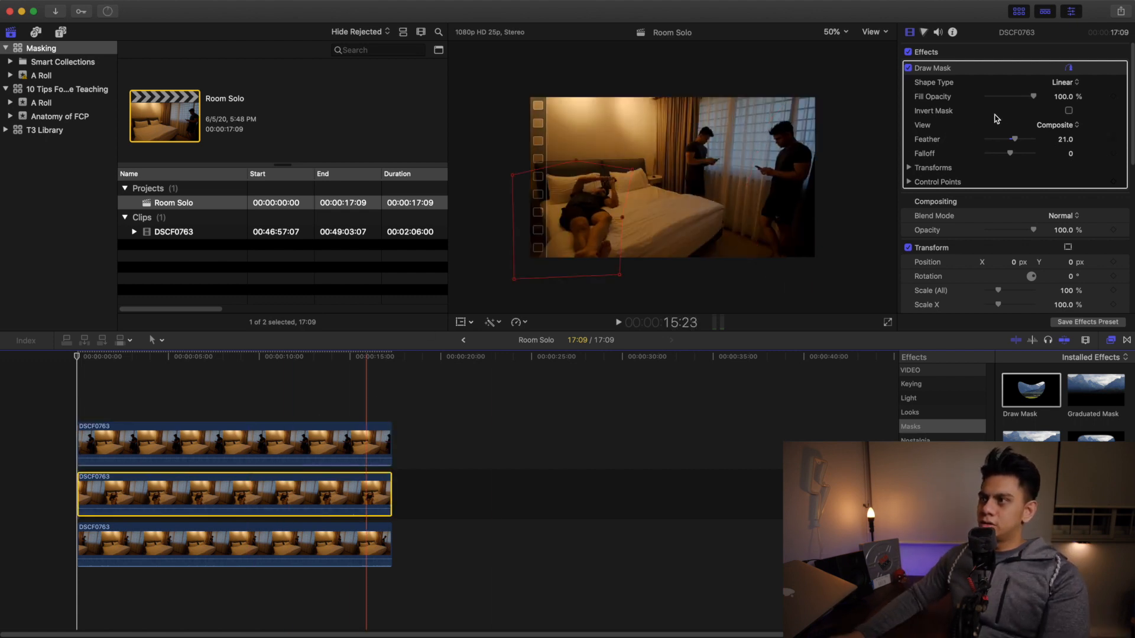
pyautogui.moveTo(1012, 139); pyautogui.dragTo(1015, 140)
# - Select the bottom clip to look over its settings, and play back the three-layer composite from the start
pyautogui.click(366, 540)
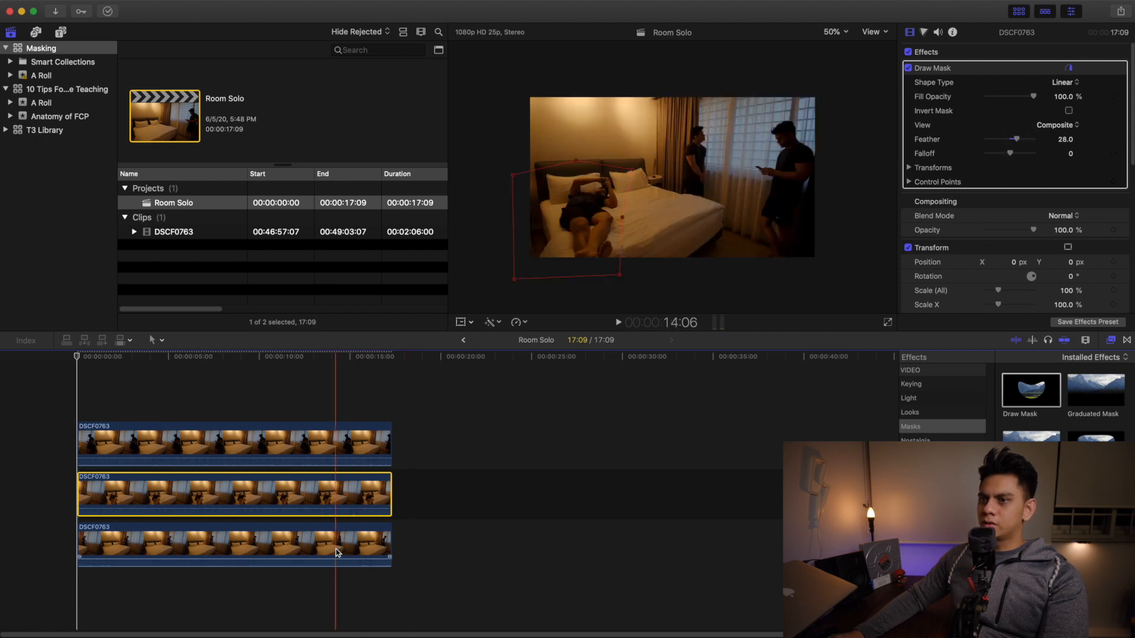
pyautogui.scroll(-5, 981, 171)
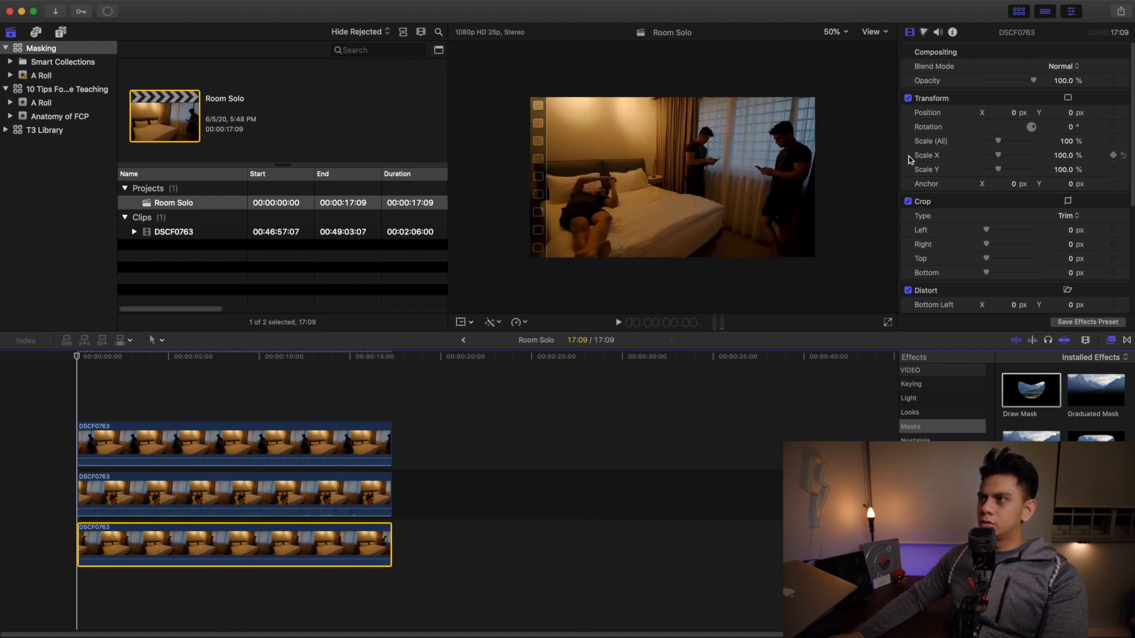
pyautogui.scroll(-5, 975, 128)
pyautogui.scroll(5, 975, 128)
pyautogui.moveTo(78, 356); pyautogui.dragTo(3, 349)
pyautogui.press('space')
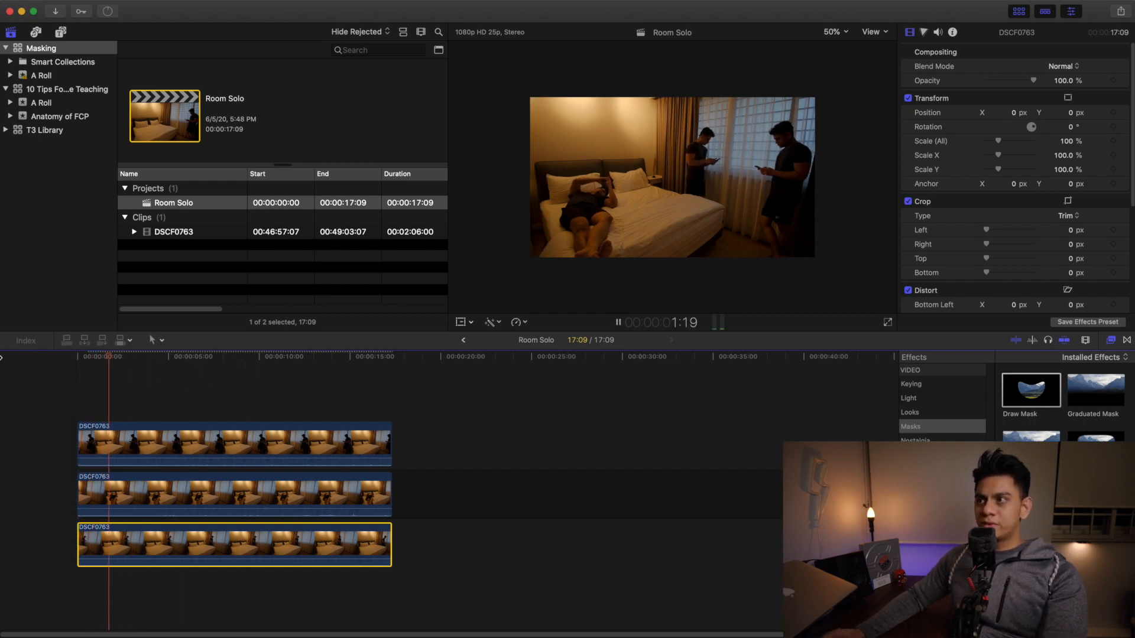
pyautogui.press('space')
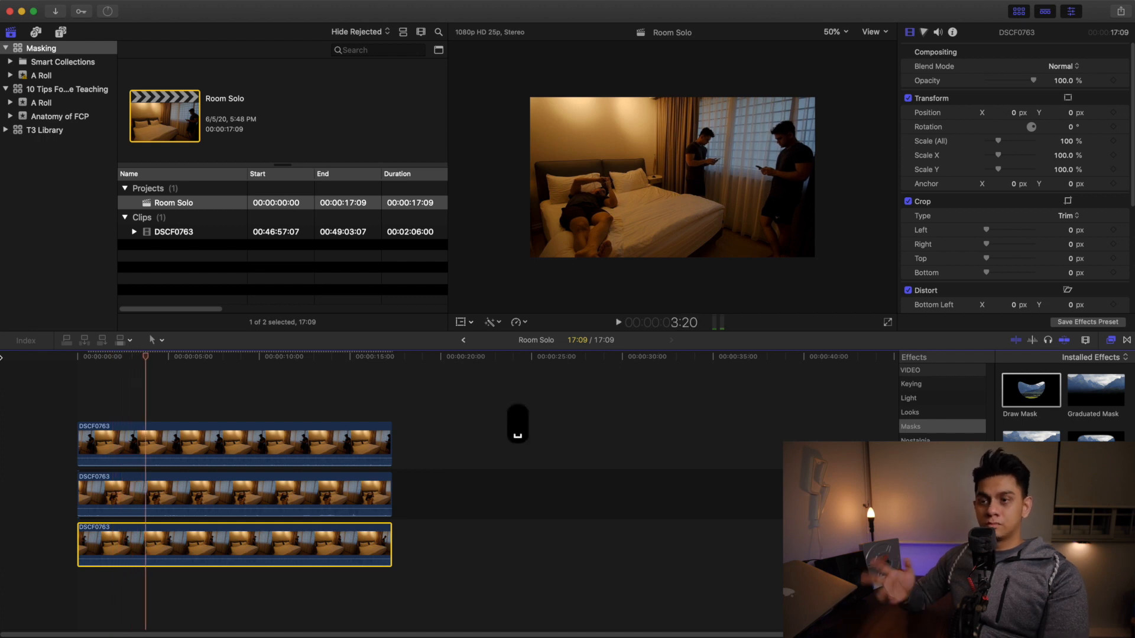
pyautogui.press('space')
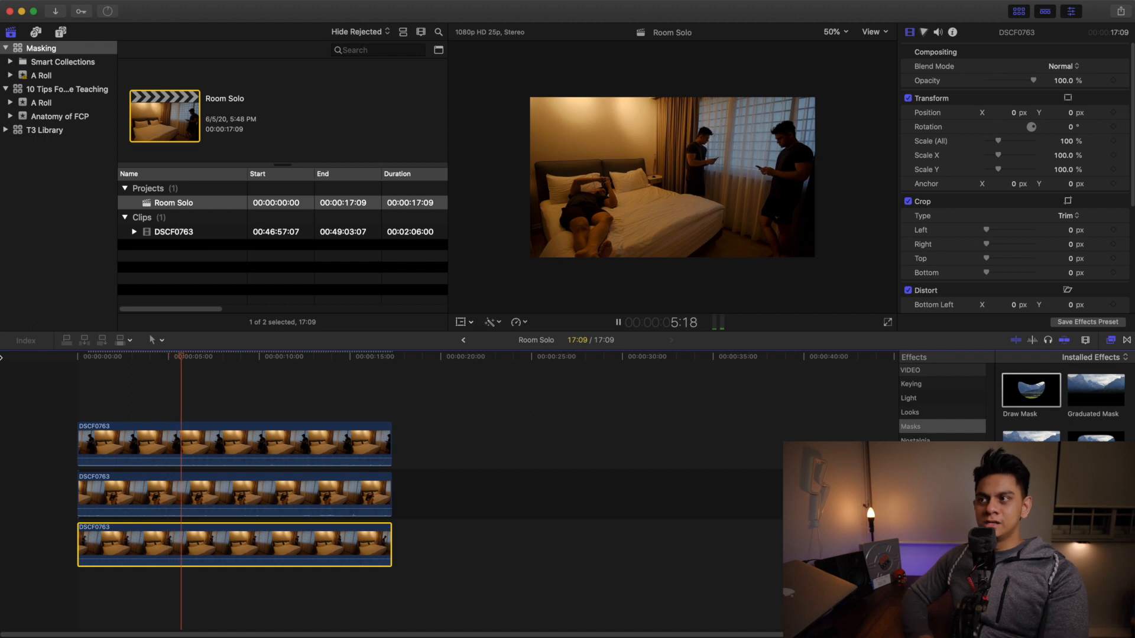
pyautogui.press('space')
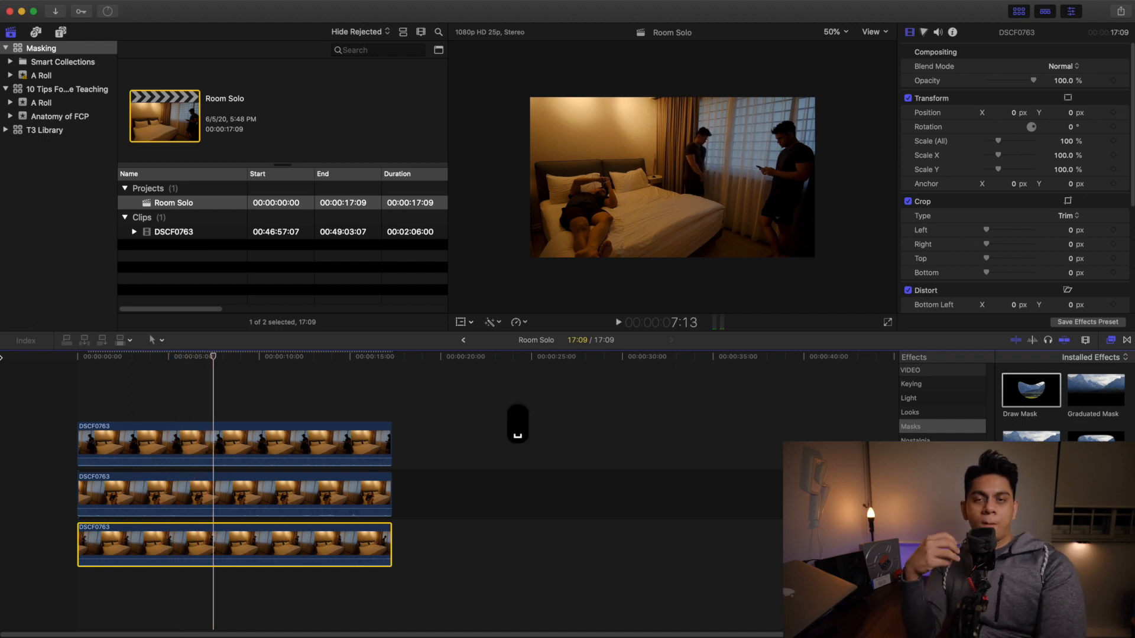